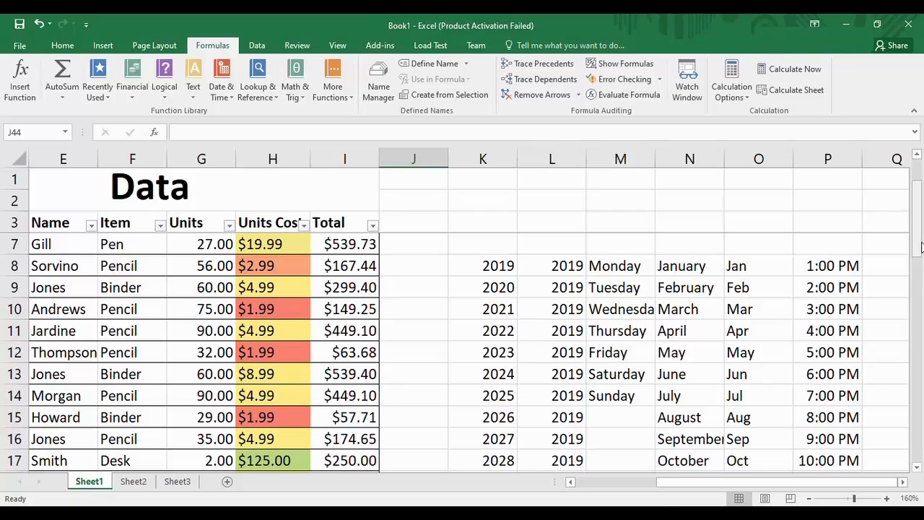
Clear the contents of the sample series in cells K9:P19, beside the data table
drag(921, 246, 921, 253)
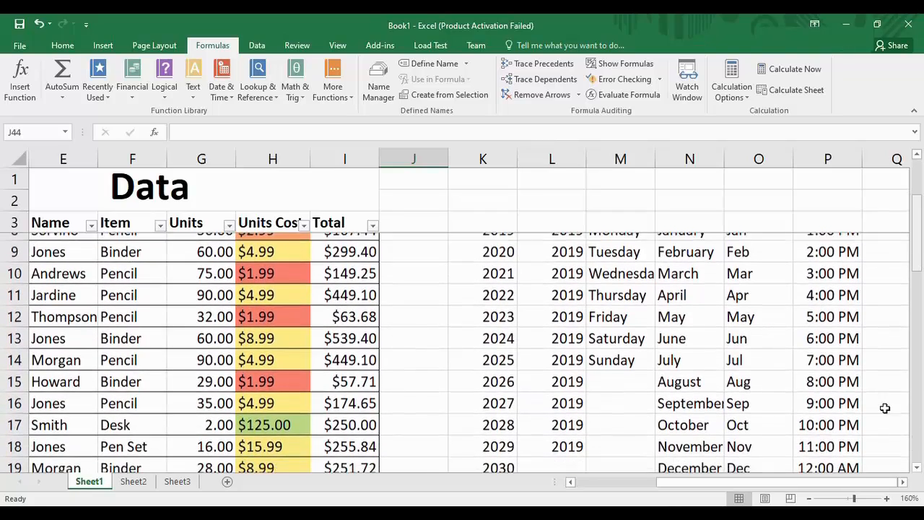
drag(855, 500, 848, 501)
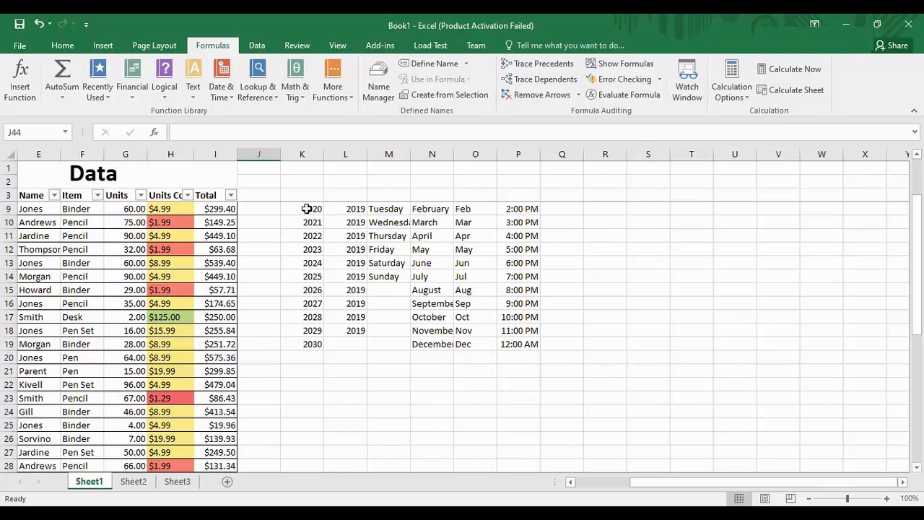
drag(283, 205, 526, 344)
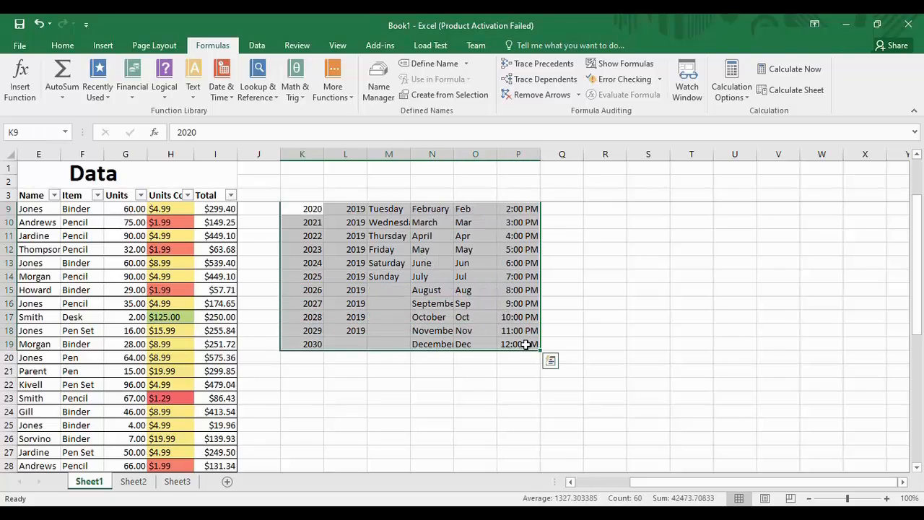
right_click(448, 258)
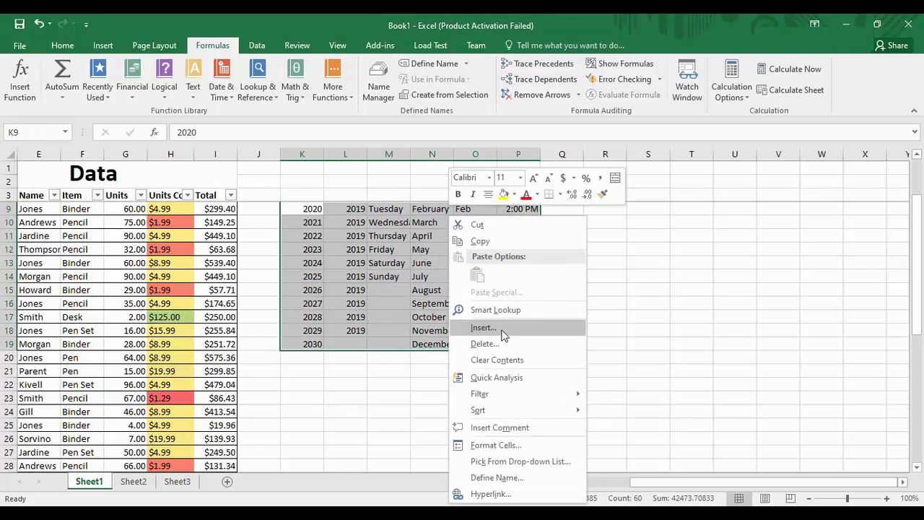
click(502, 363)
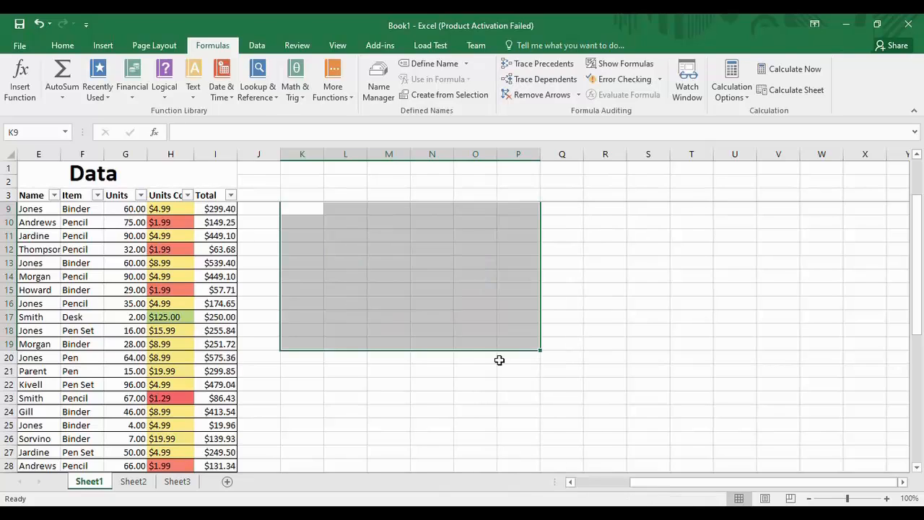
click(413, 340)
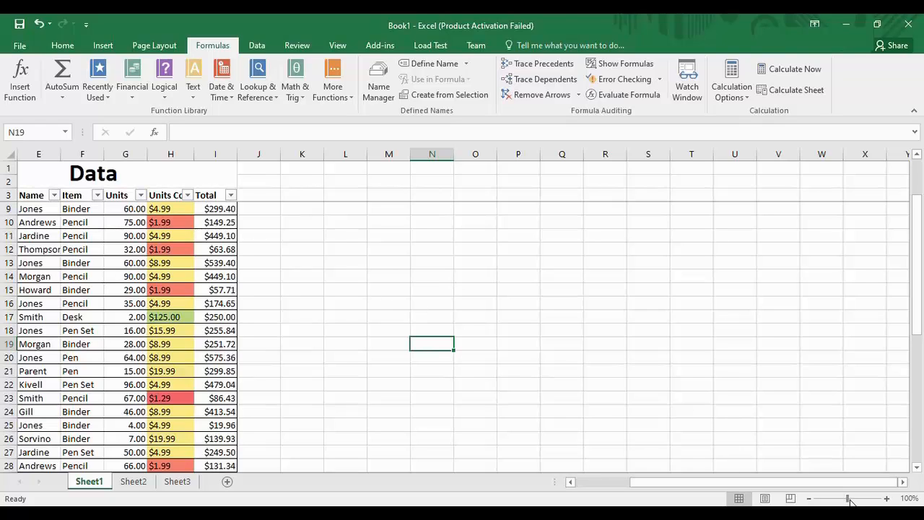
Examine the data table from its first orders to its last row, including the Total column
mouse_move(849, 502)
mouse_down()
mouse_move(862, 498)
mouse_move(853, 498)
mouse_up()
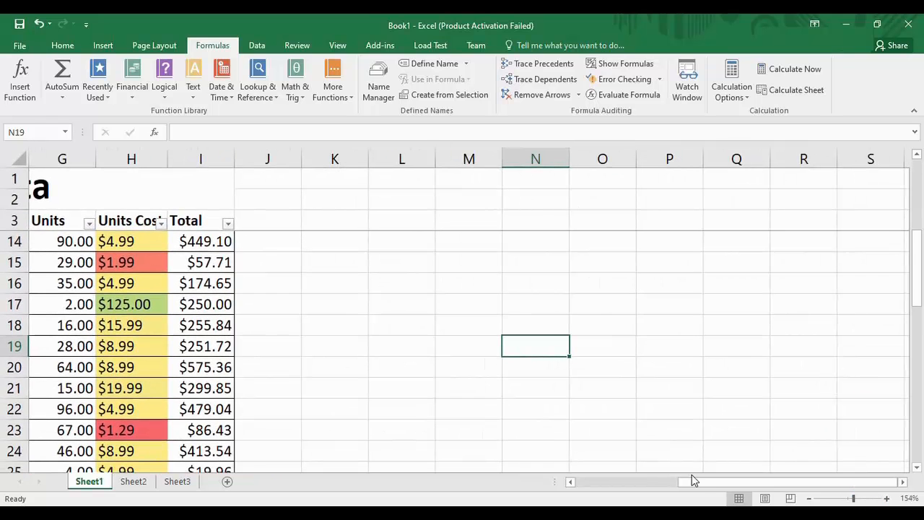
drag(705, 488, 601, 488)
drag(921, 282, 922, 413)
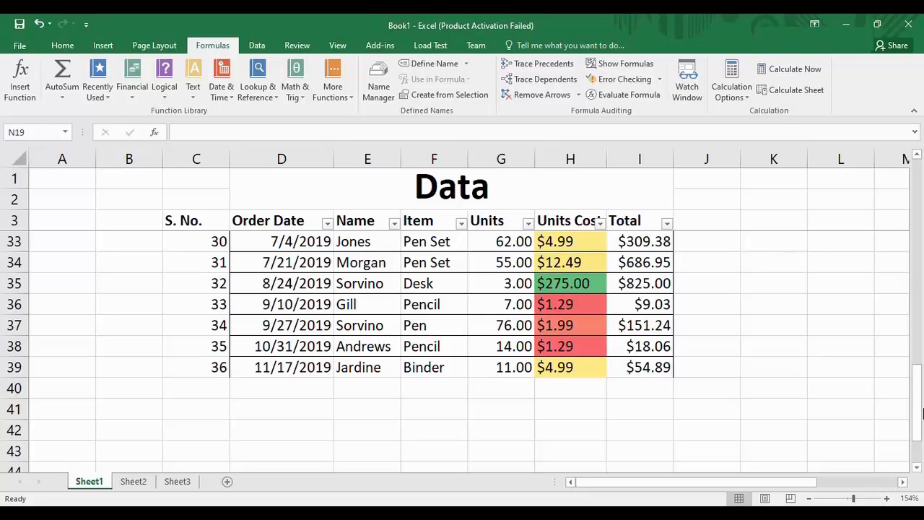
drag(918, 382, 916, 201)
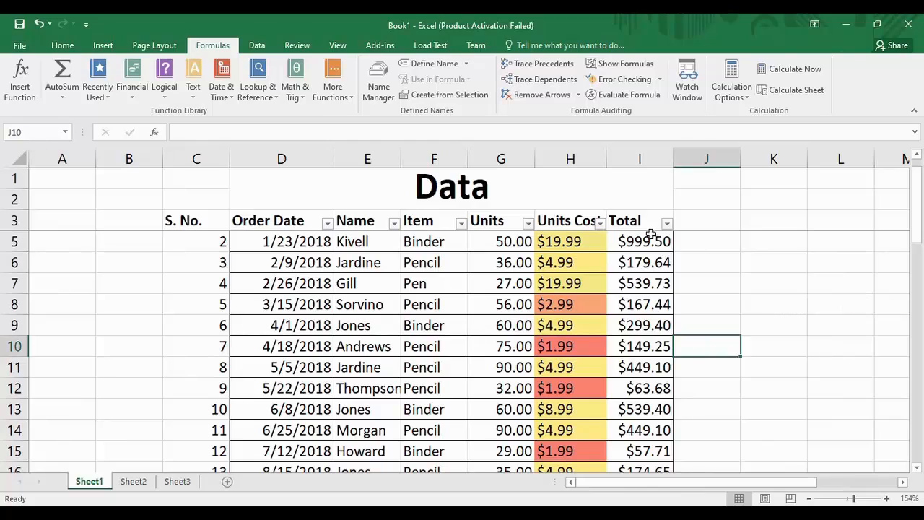
click(625, 217)
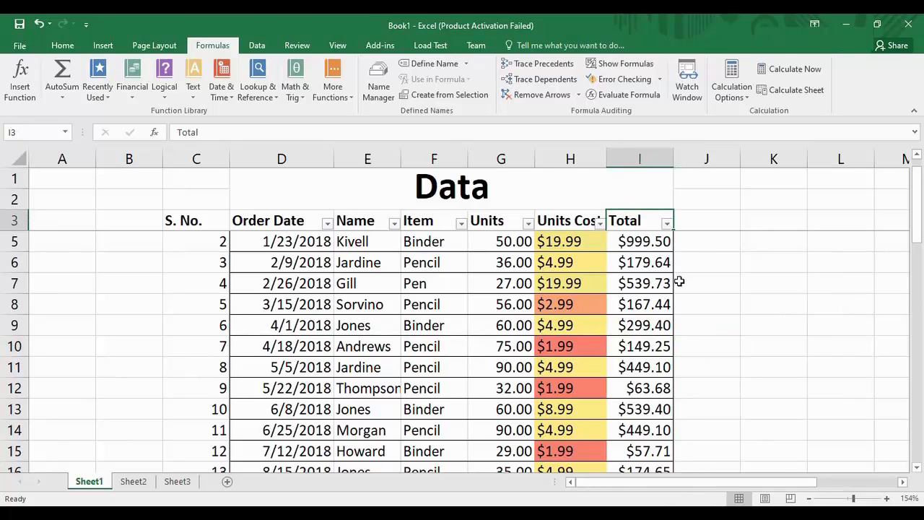
drag(915, 202, 920, 436)
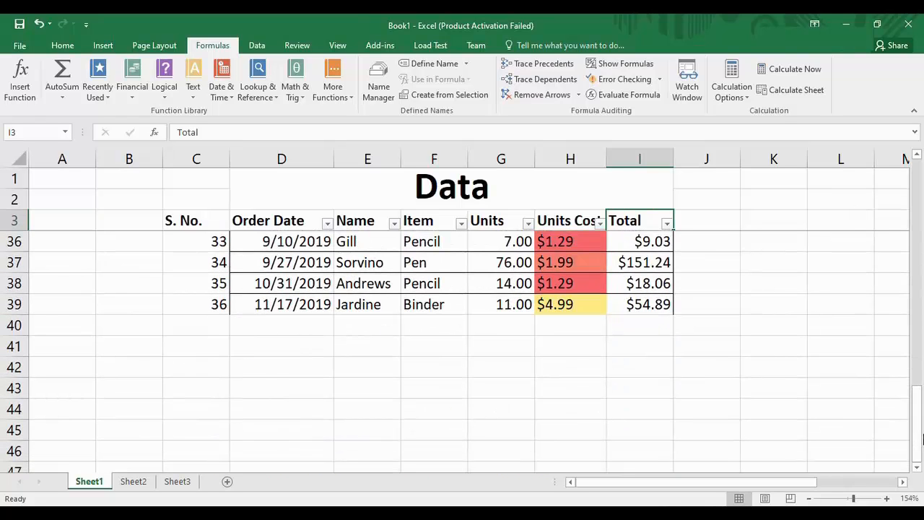
Enter the addition formula =54+78+66+32+10 in cell I44, below the Total column
click(646, 395)
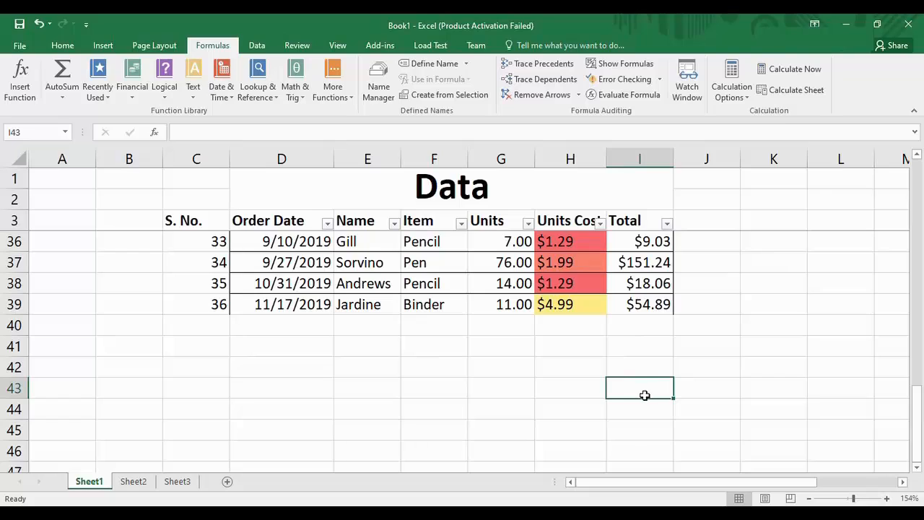
click(633, 412)
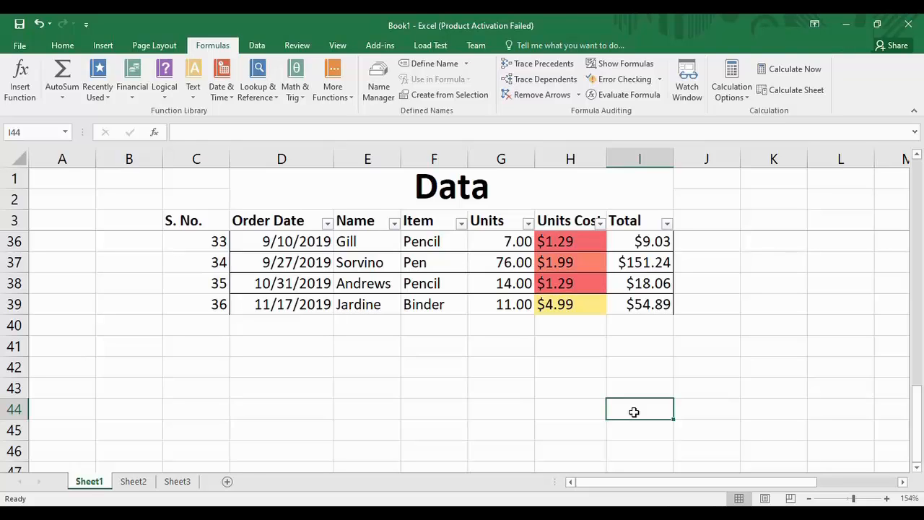
text(=)
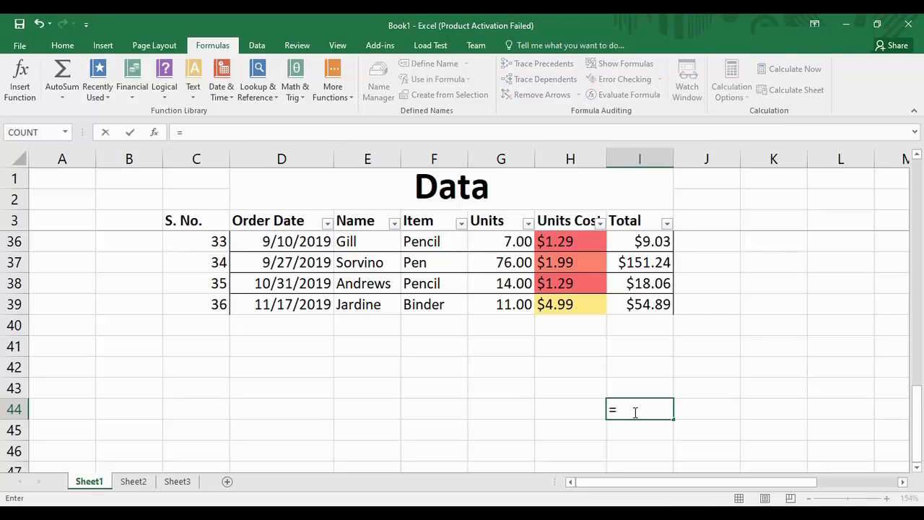
text(54)
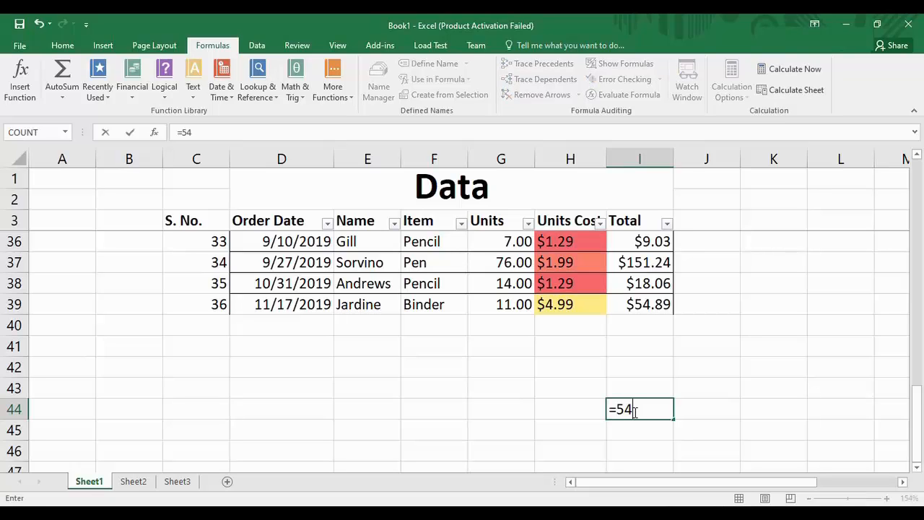
text(+78+66+32)
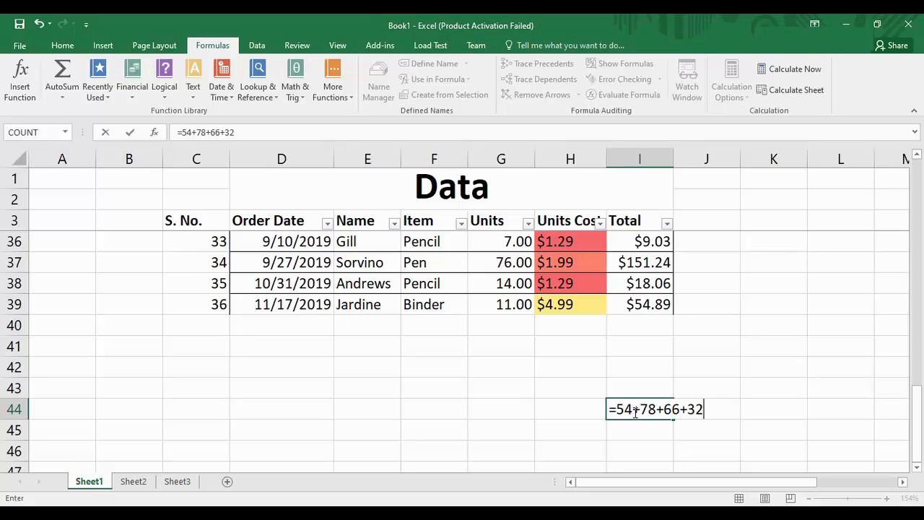
text(+10)
key(Return)
Delete the addition formula from cell I44
click(633, 410)
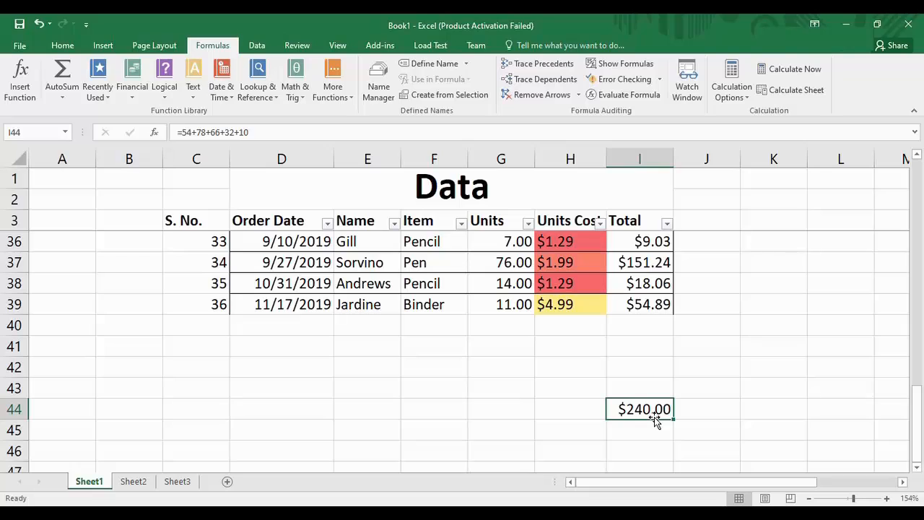
key(Delete)
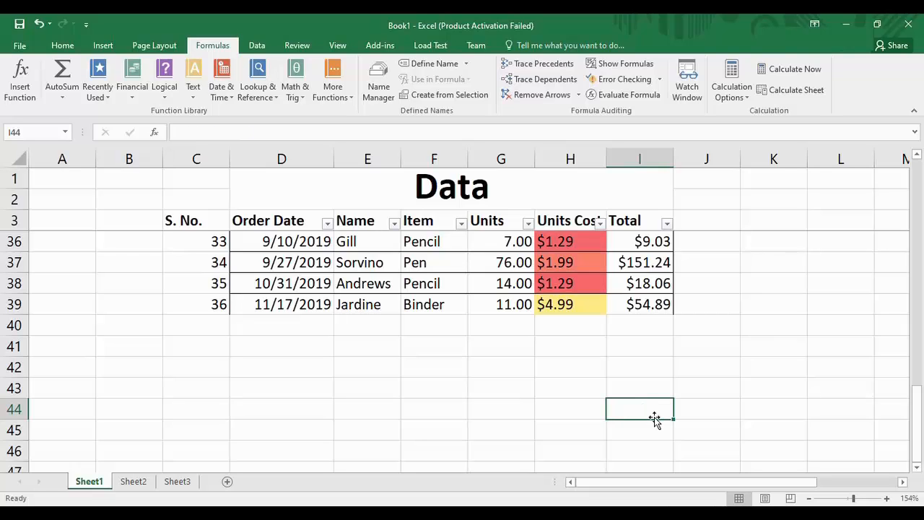
click(658, 361)
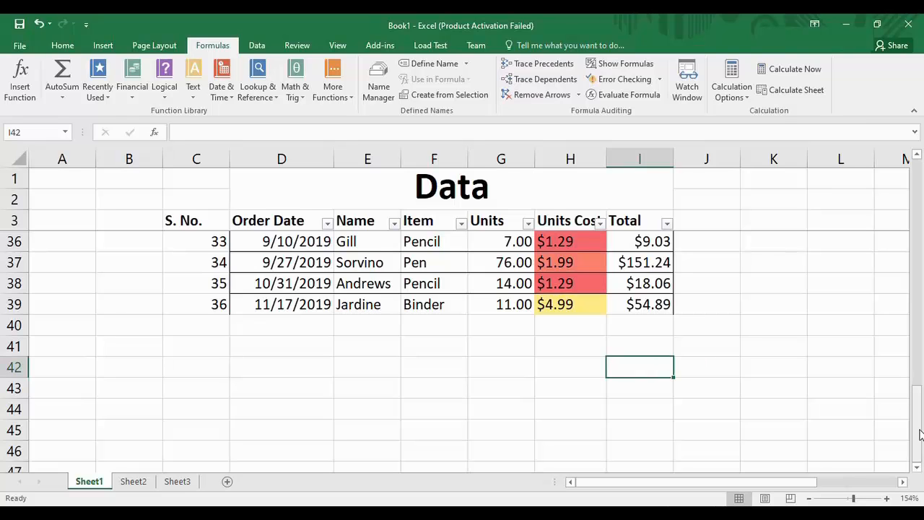
Enter the formula =SUM(12,23,89,32) in cell I43, below the Total column
drag(919, 434, 921, 414)
click(656, 418)
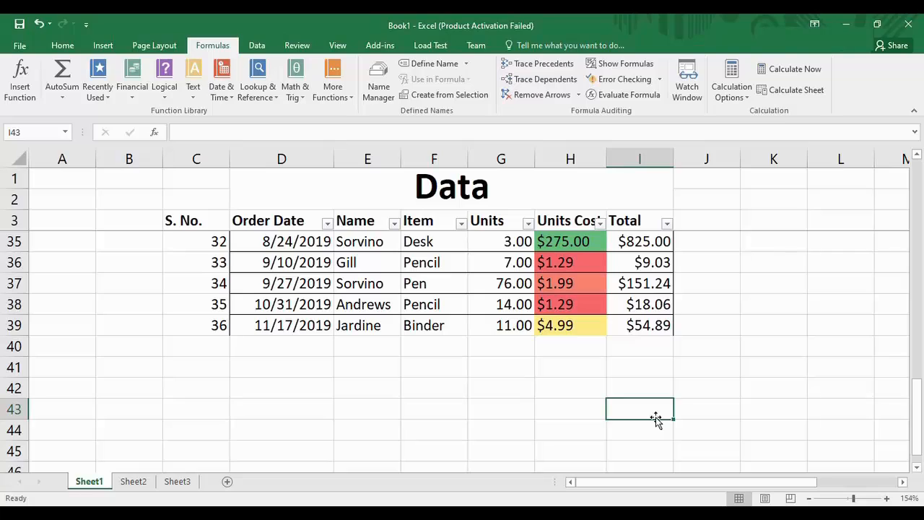
text(=)
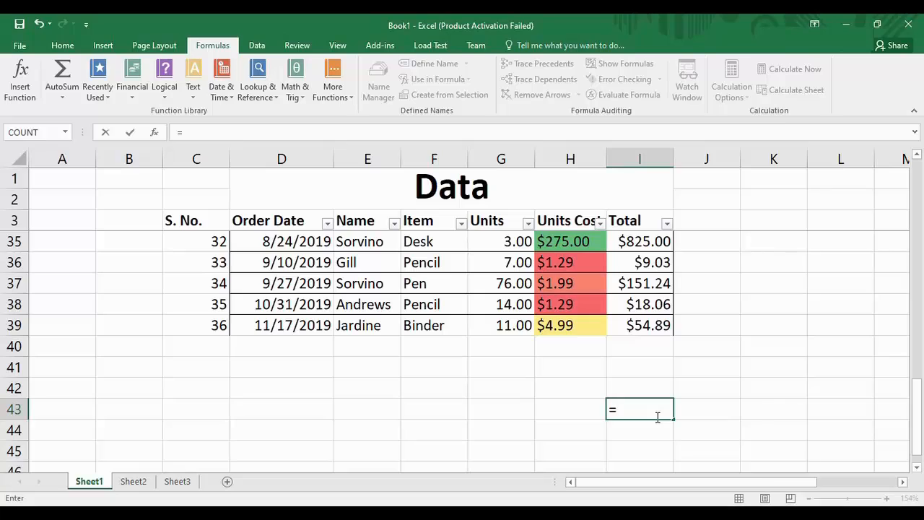
text(s)
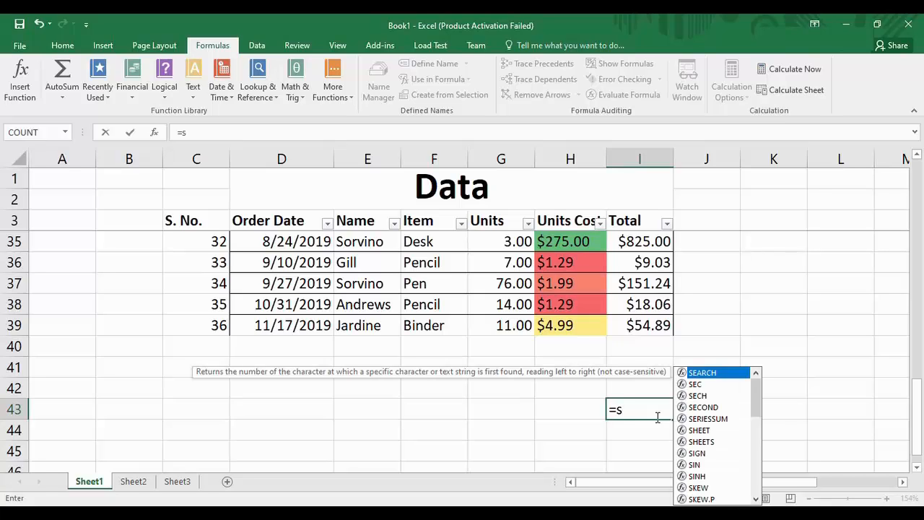
text(um)
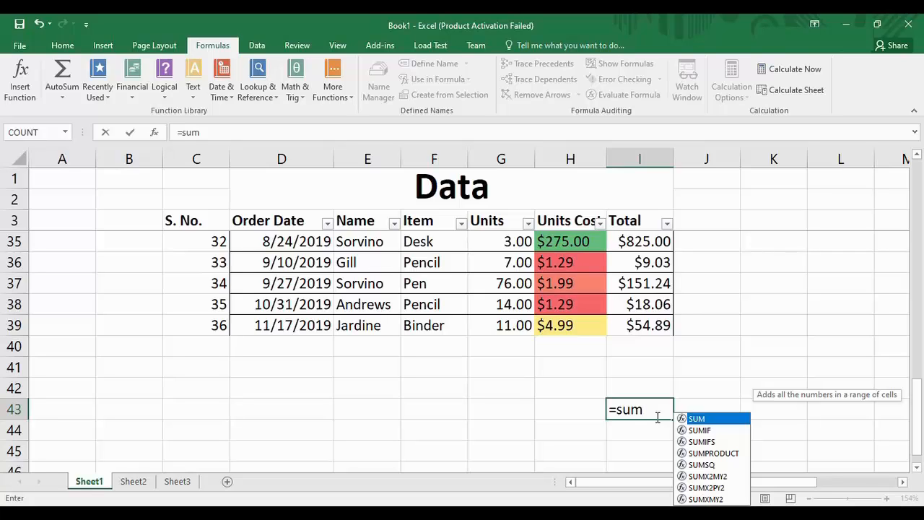
text(()
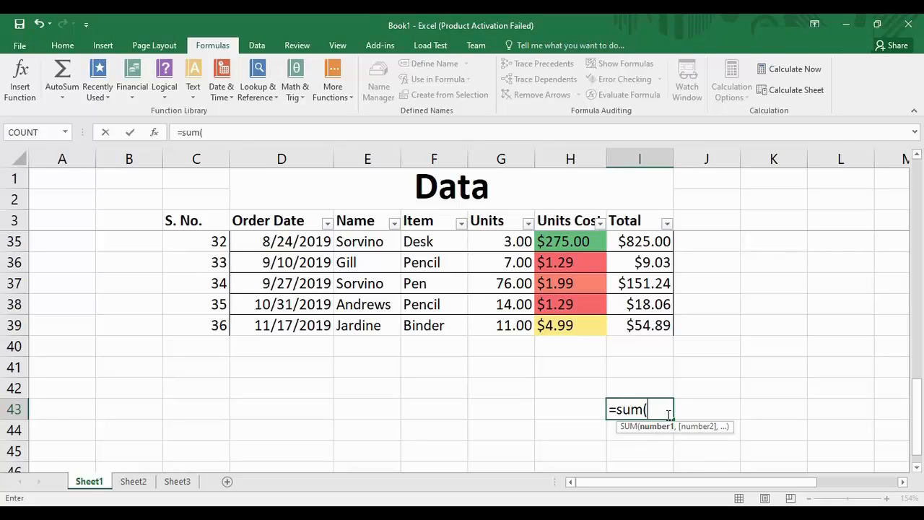
text(12,23)
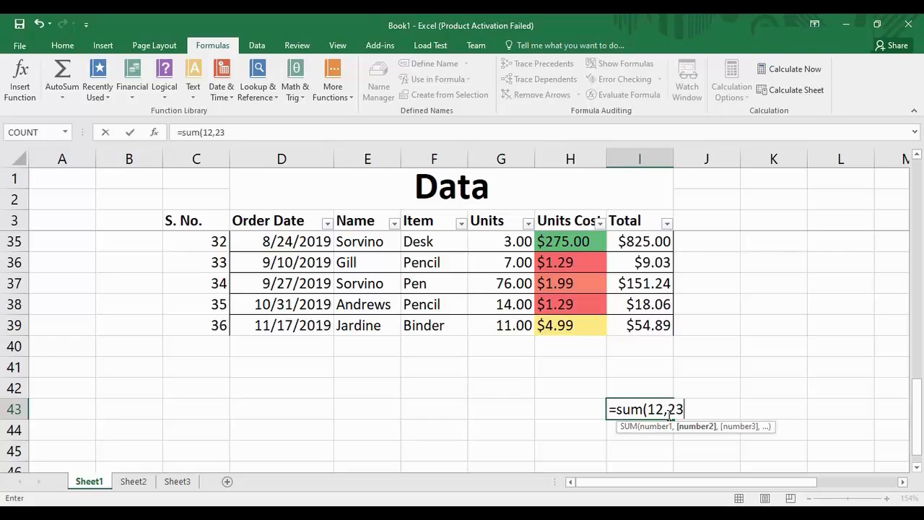
text(,89,32)
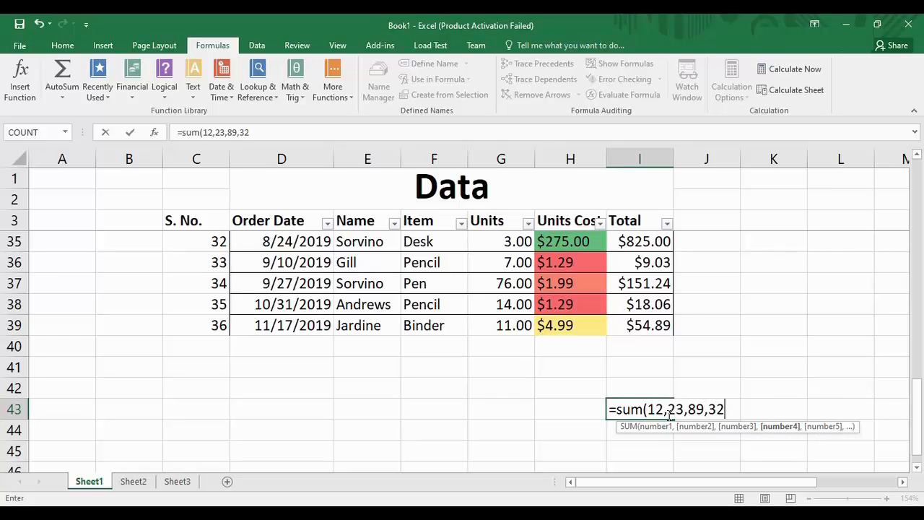
text())
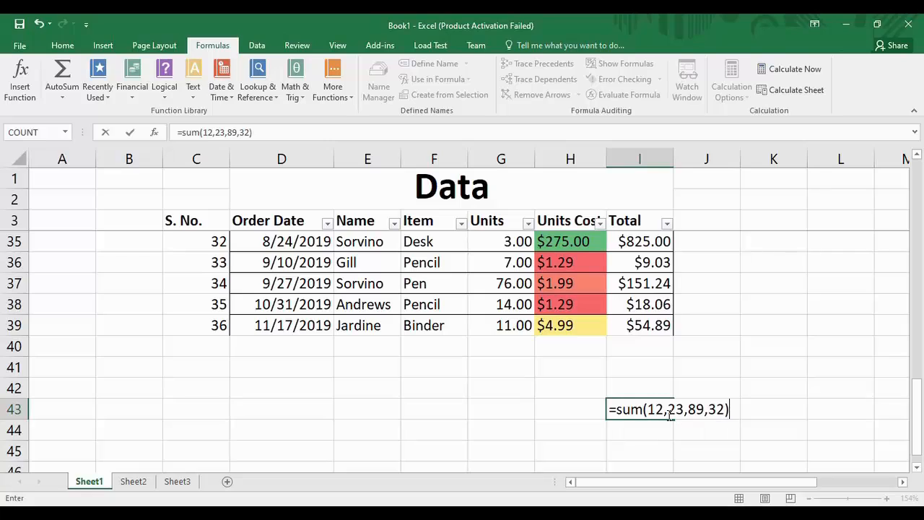
key(Return)
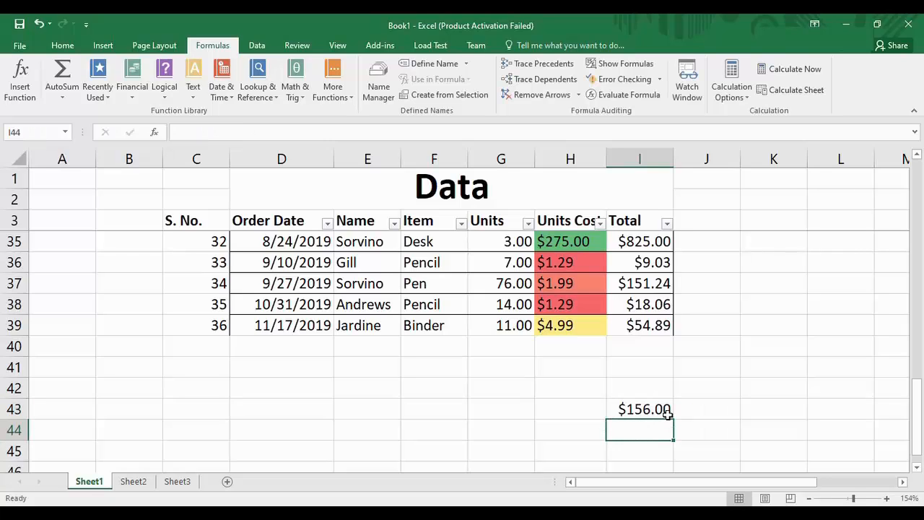
Replace the formula in cell I43 with =SUM(I4:I39) to add up the whole Total column
click(665, 410)
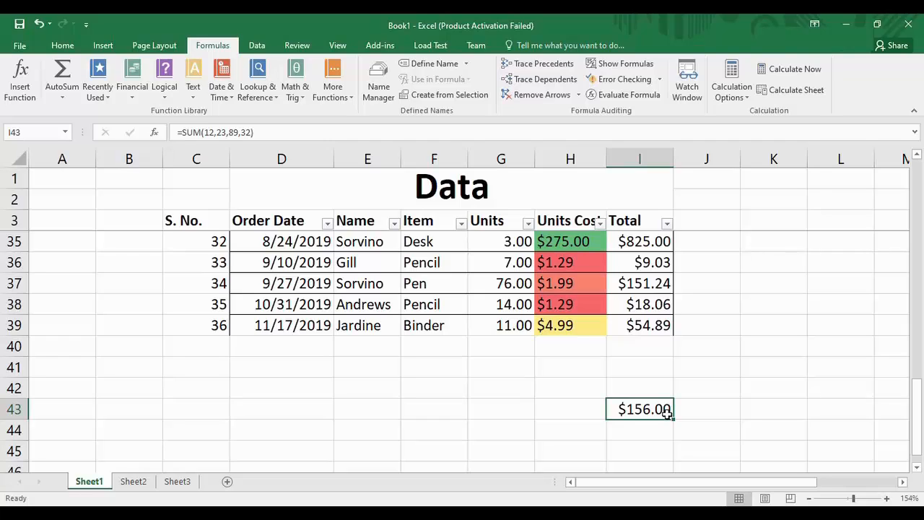
key(BackSpace)
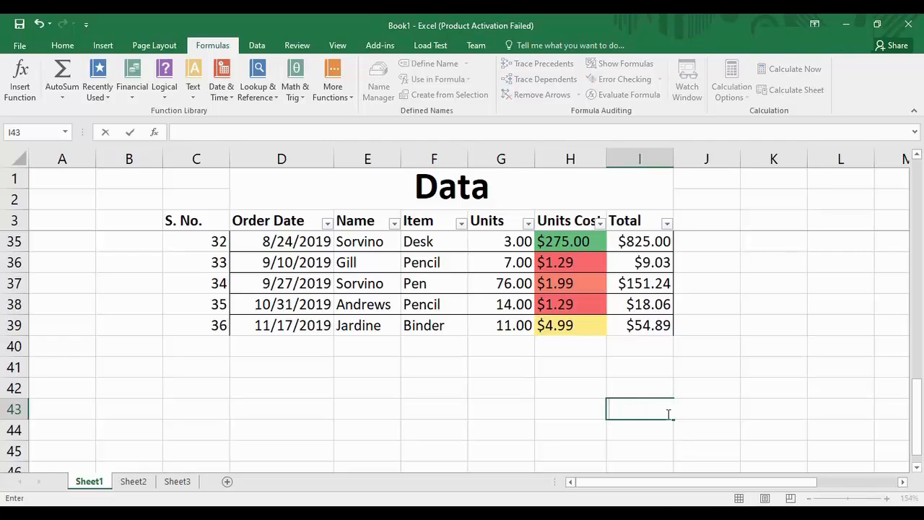
text(=sum()
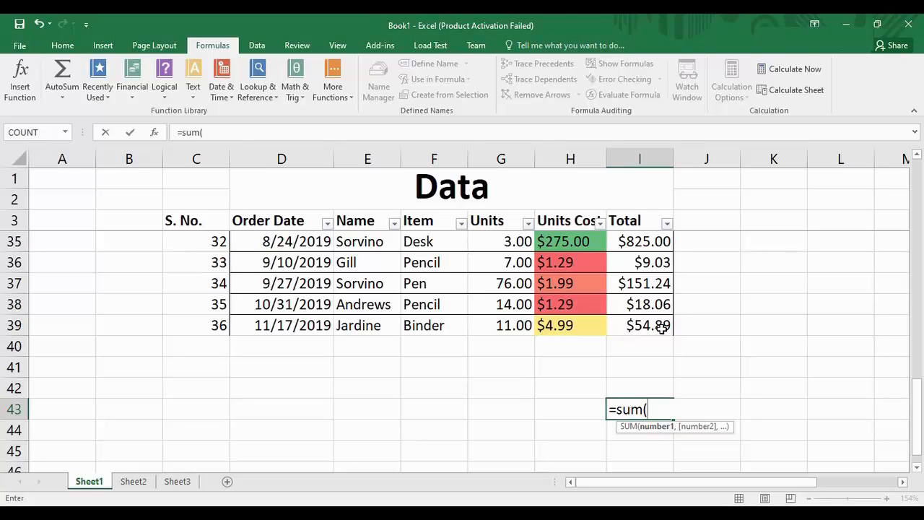
drag(920, 416, 922, 182)
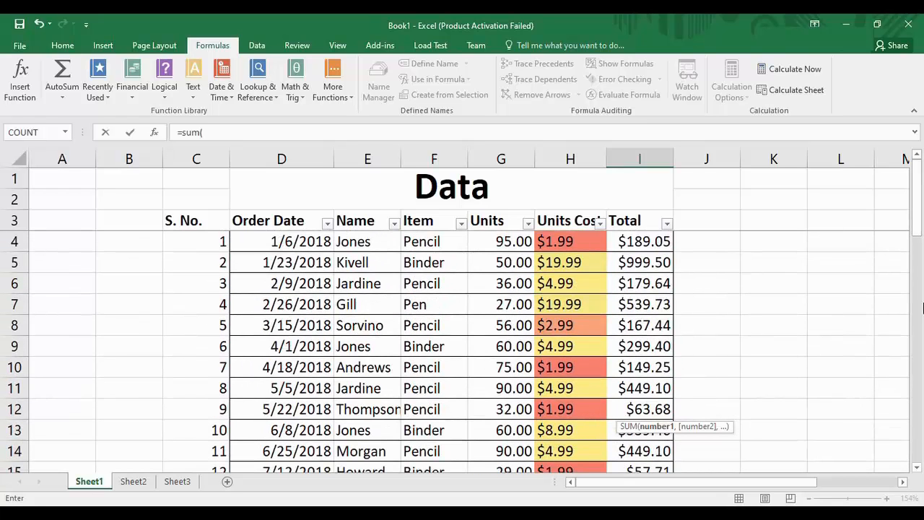
click(642, 242)
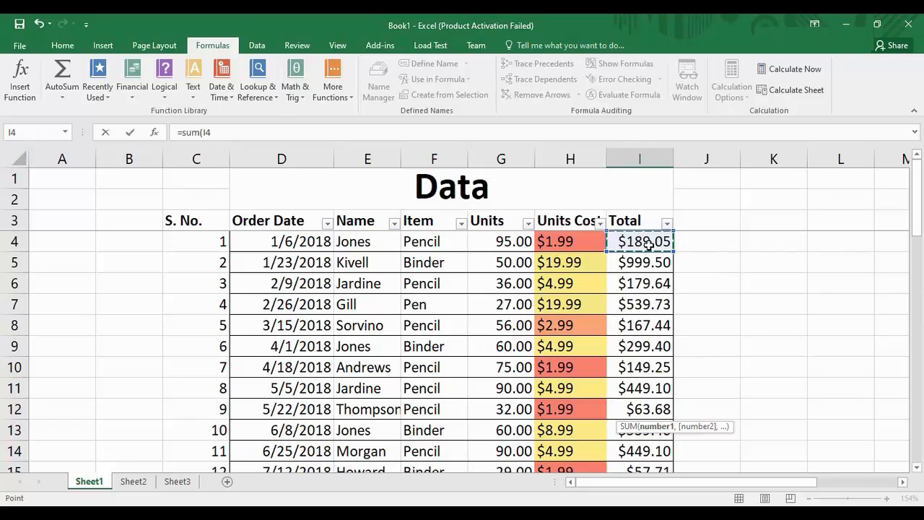
click(215, 132)
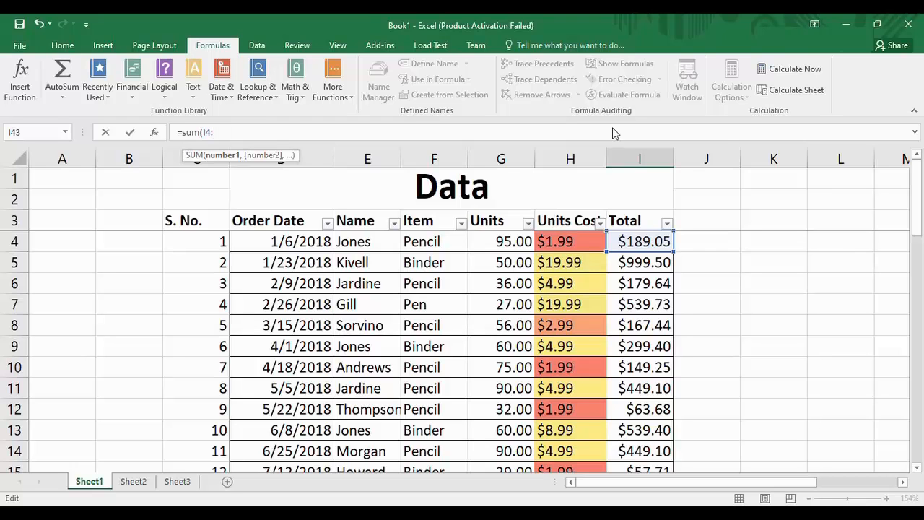
drag(917, 210, 920, 433)
click(633, 366)
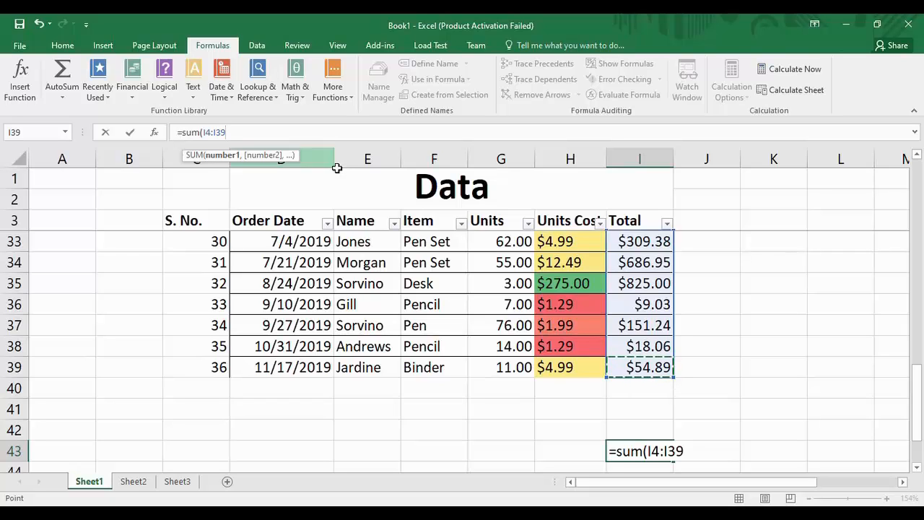
text())
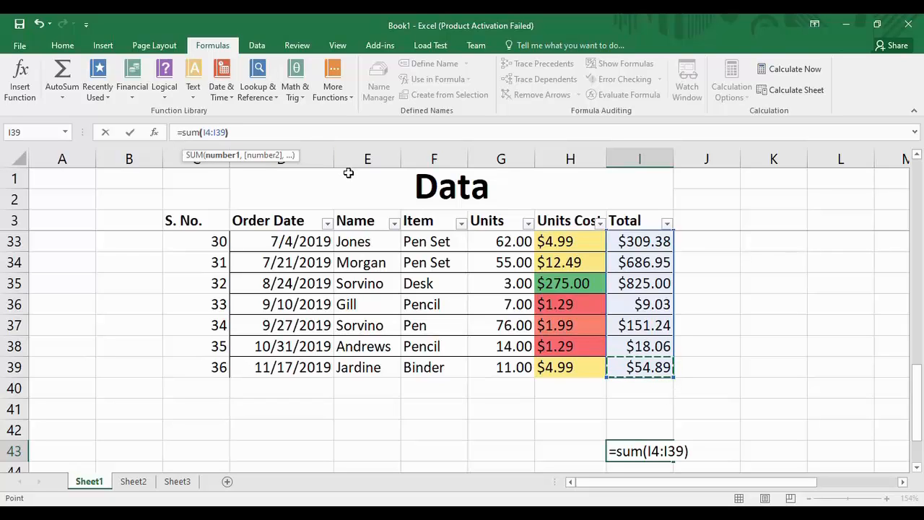
key(ctrl+Return)
key(Return)
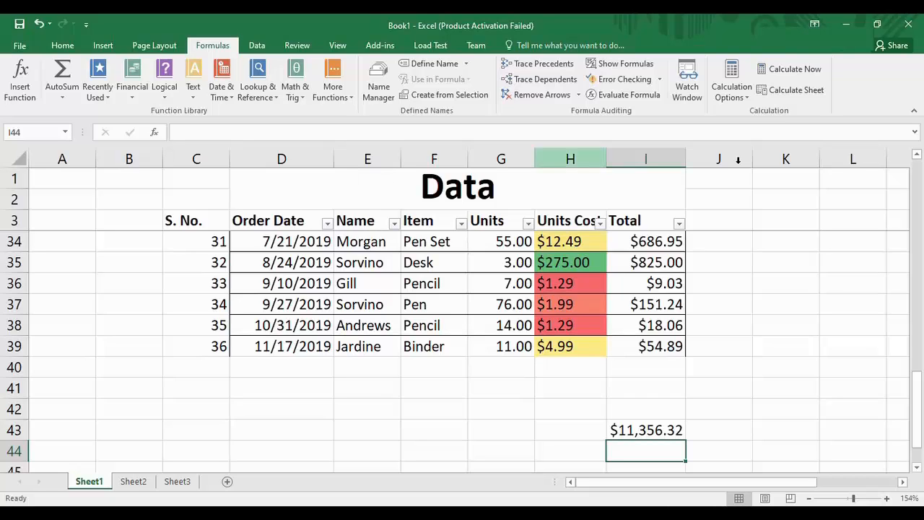
Enter =SUM(I4:I39) in cell I42 by extending the range from the last Total value to the first, and compare it with I43
drag(919, 417, 918, 424)
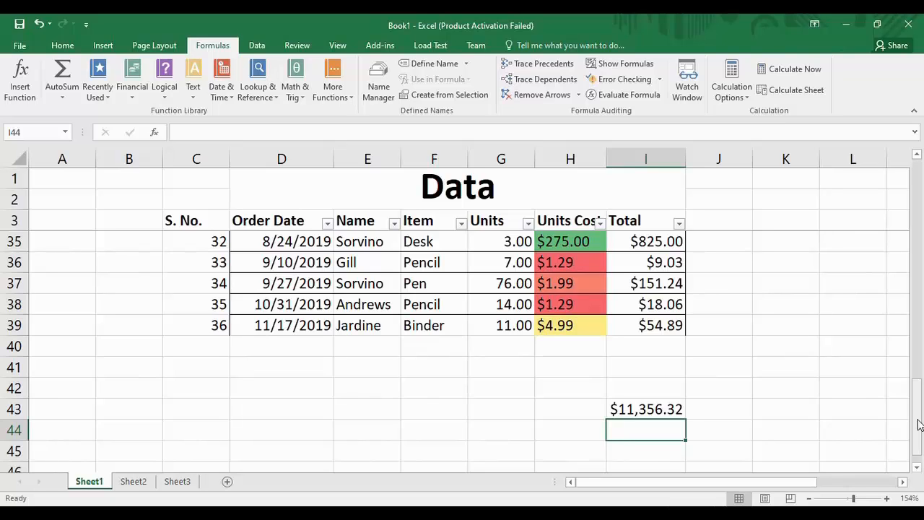
click(666, 388)
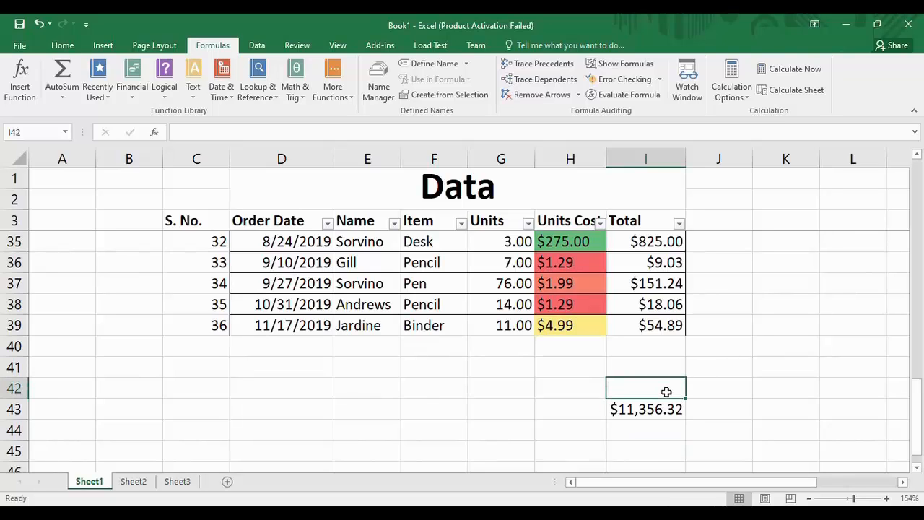
double_click(667, 391)
text(=s)
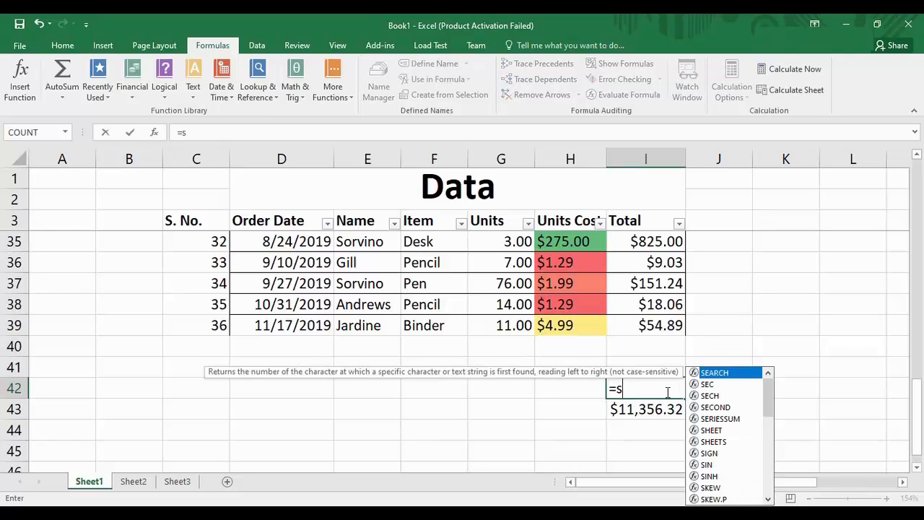
text(um()
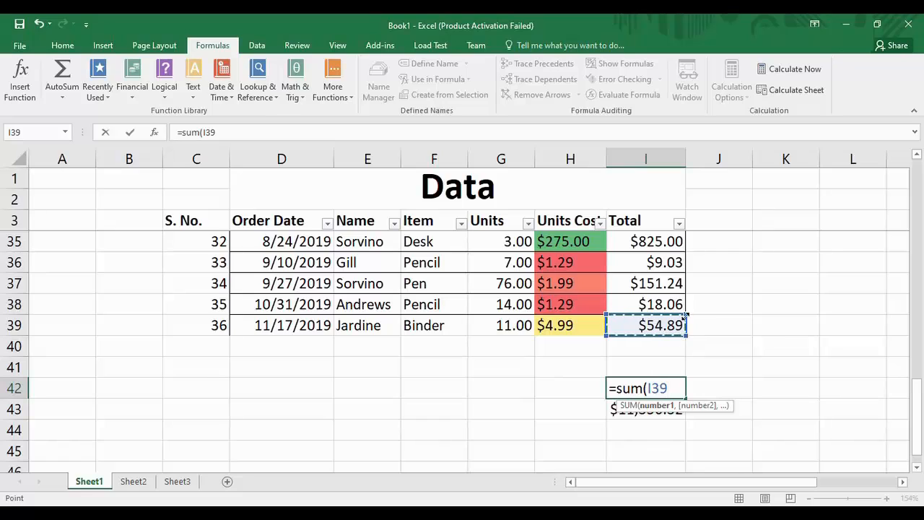
drag(677, 332, 677, 240)
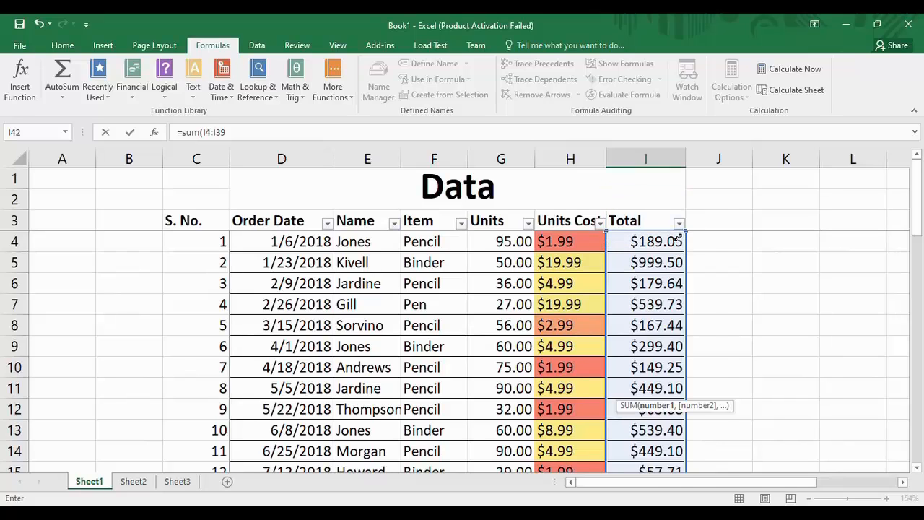
drag(228, 132, 203, 133)
click(236, 135)
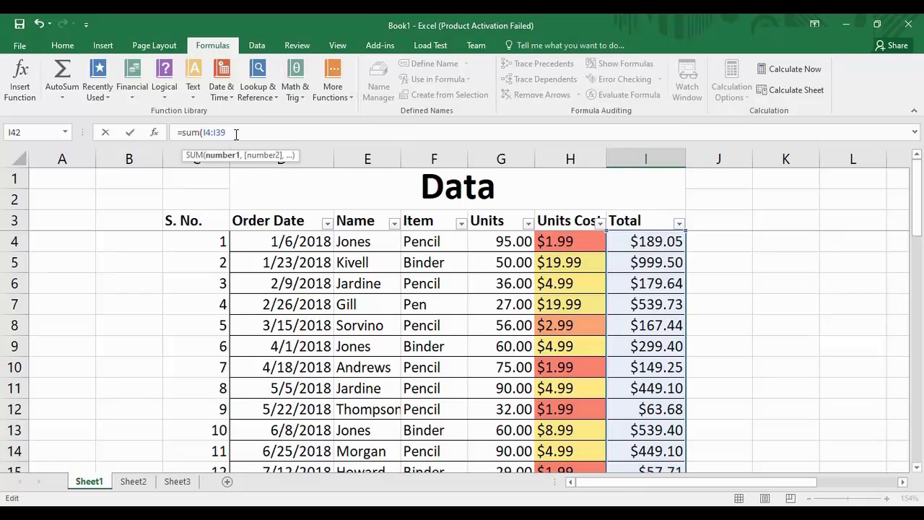
text())
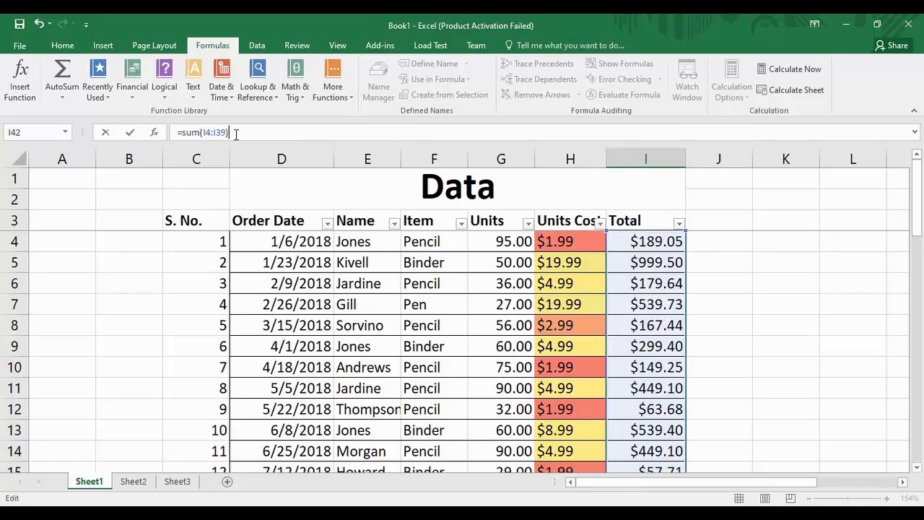
key(Return)
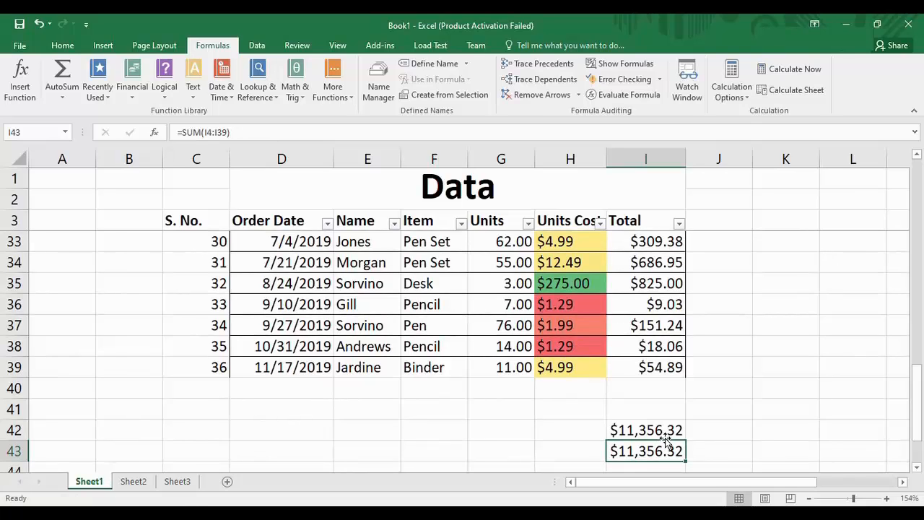
click(663, 435)
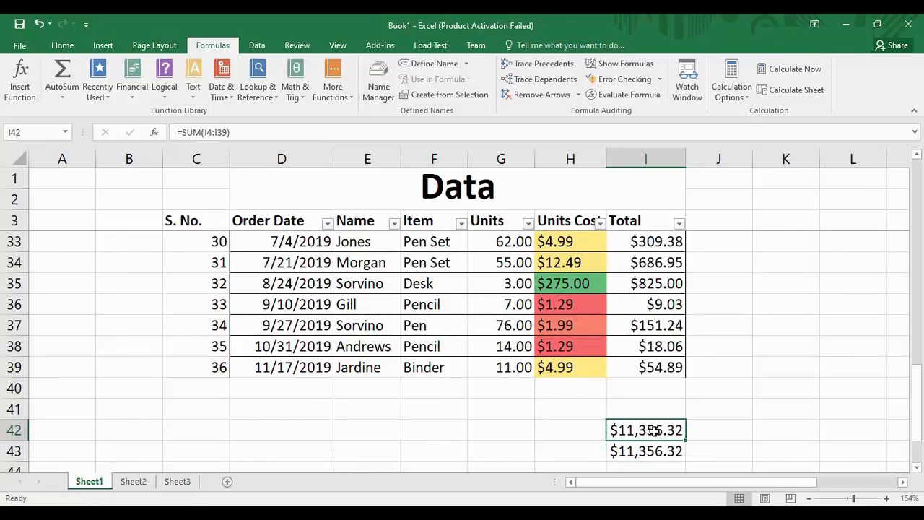
click(678, 451)
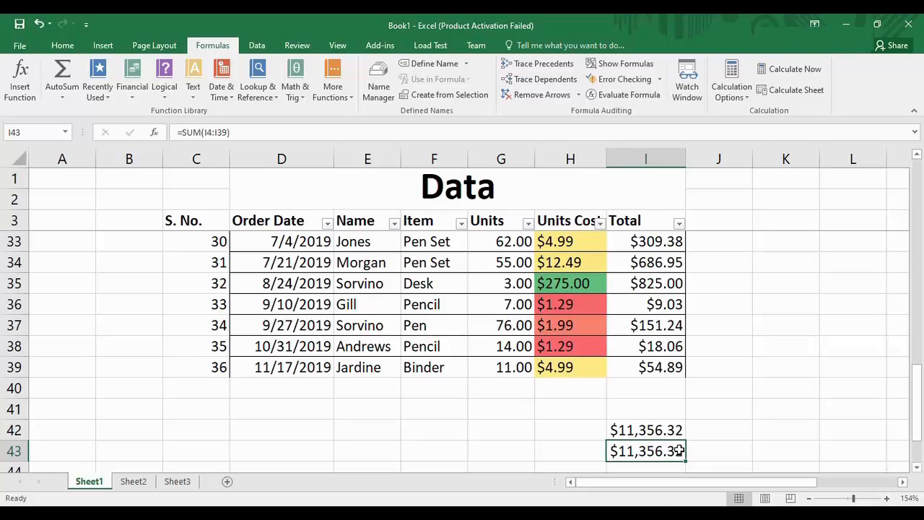
Insert an AutoSum Sum of I4:I39 in cell I40, directly below the Total column, and compare it with the formula in I42
click(666, 395)
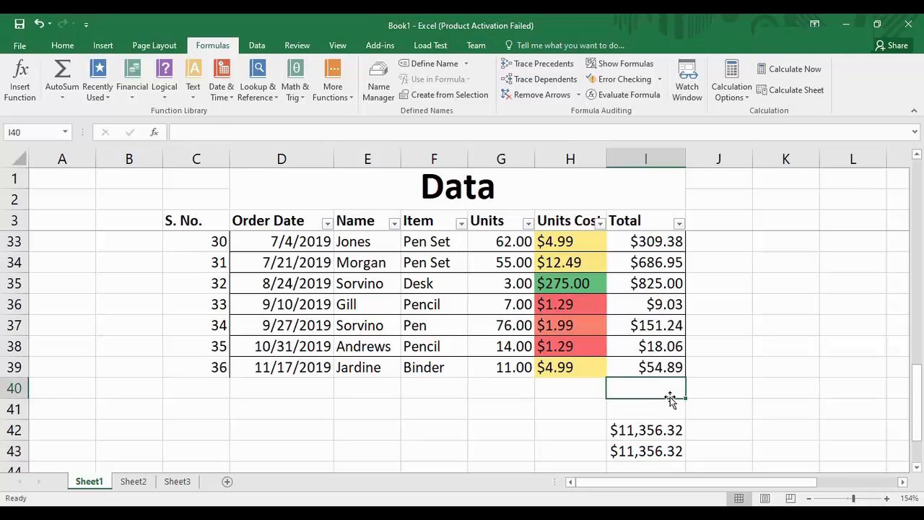
click(57, 46)
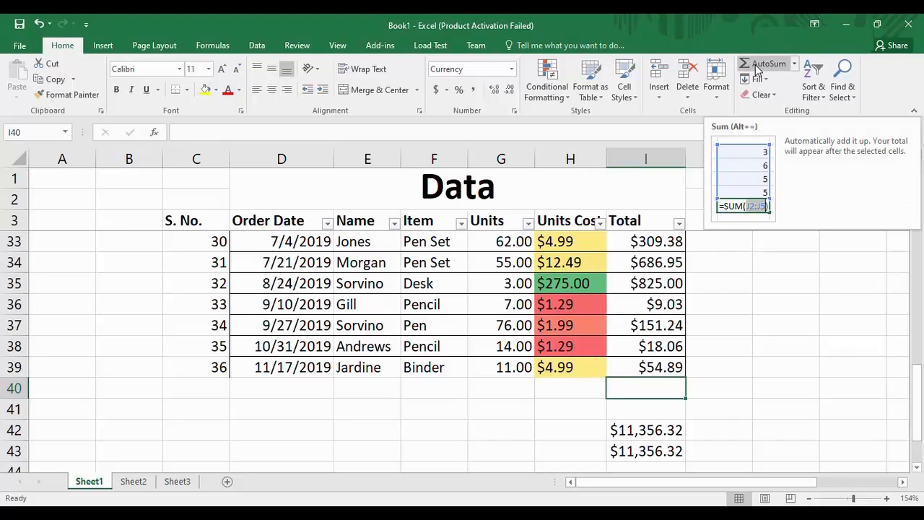
click(794, 65)
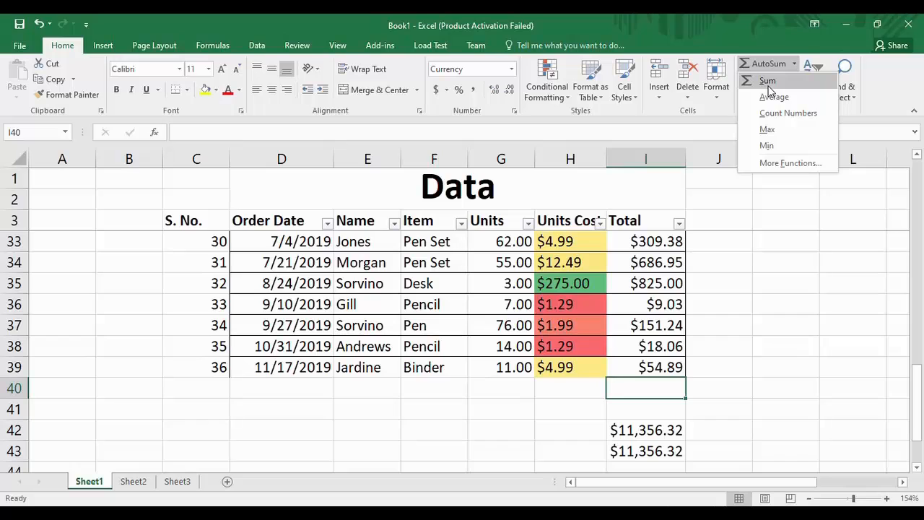
click(768, 81)
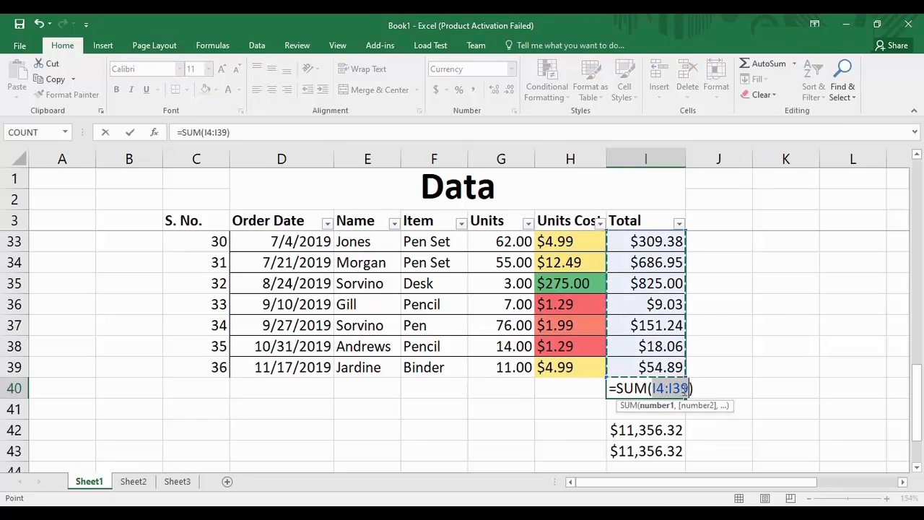
key(Return)
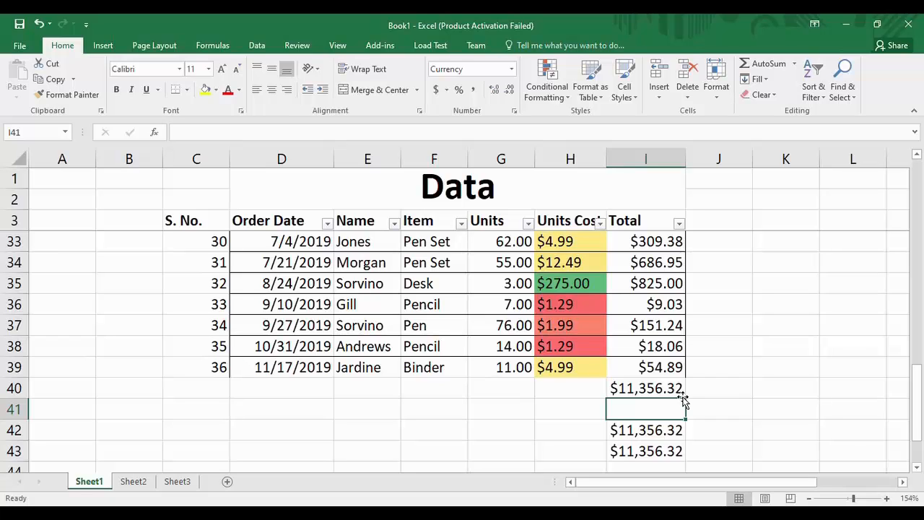
click(677, 392)
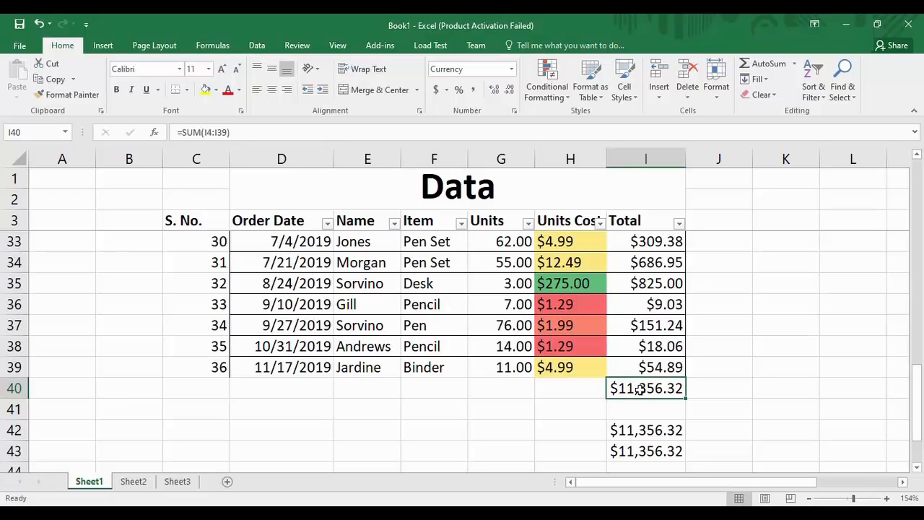
click(645, 435)
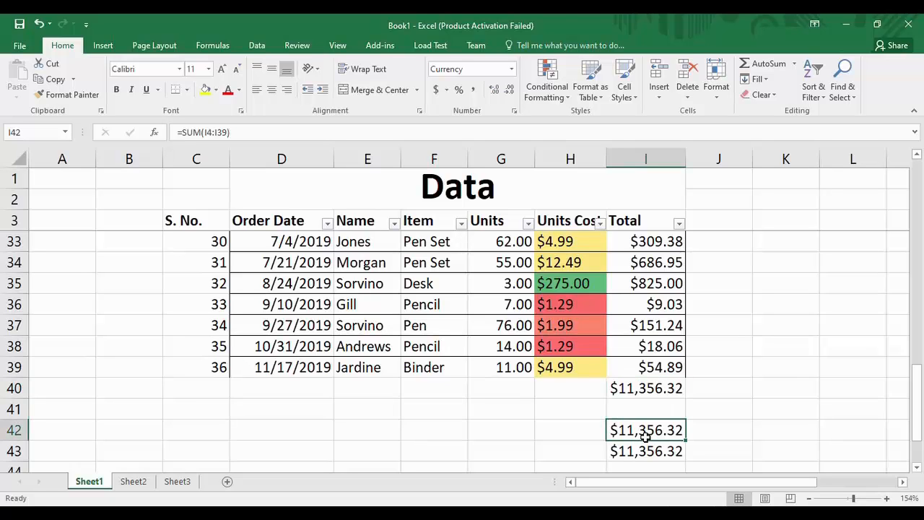
Replace the sum in cell I40 with the AutoSum Average of I4:I39
click(664, 389)
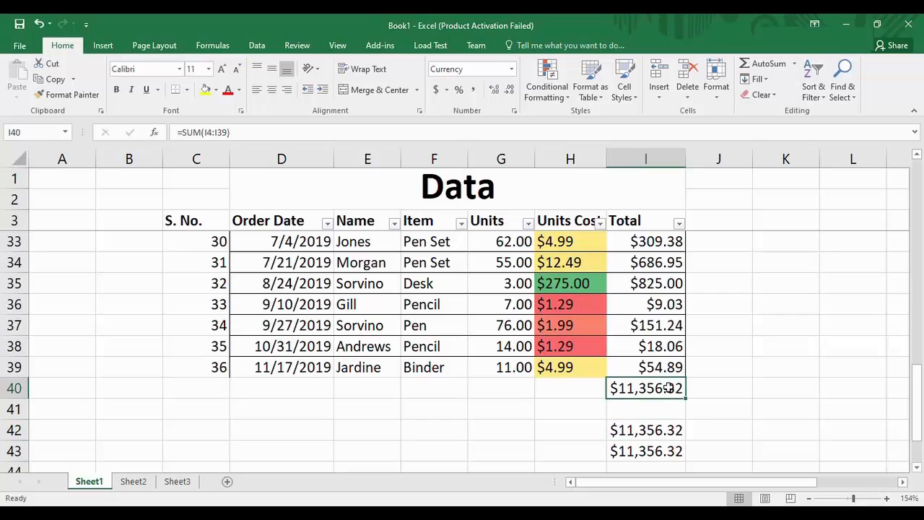
click(794, 64)
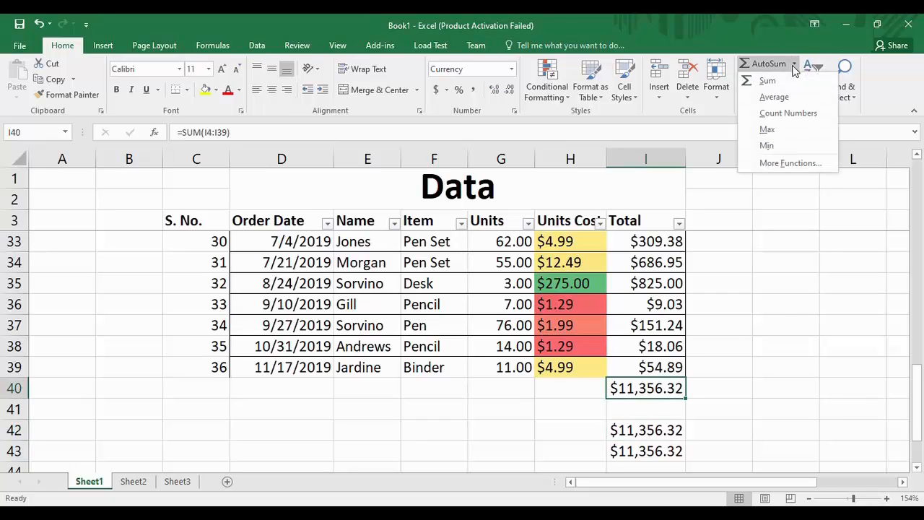
click(775, 100)
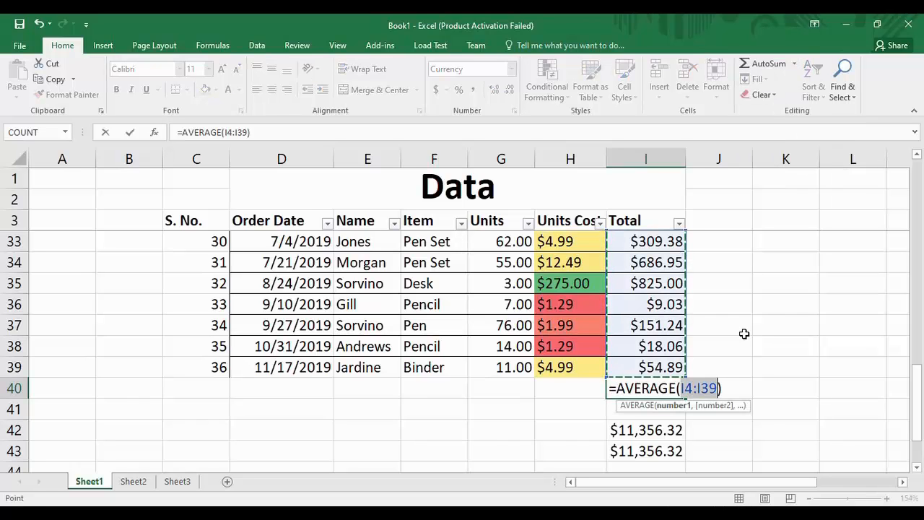
click(726, 389)
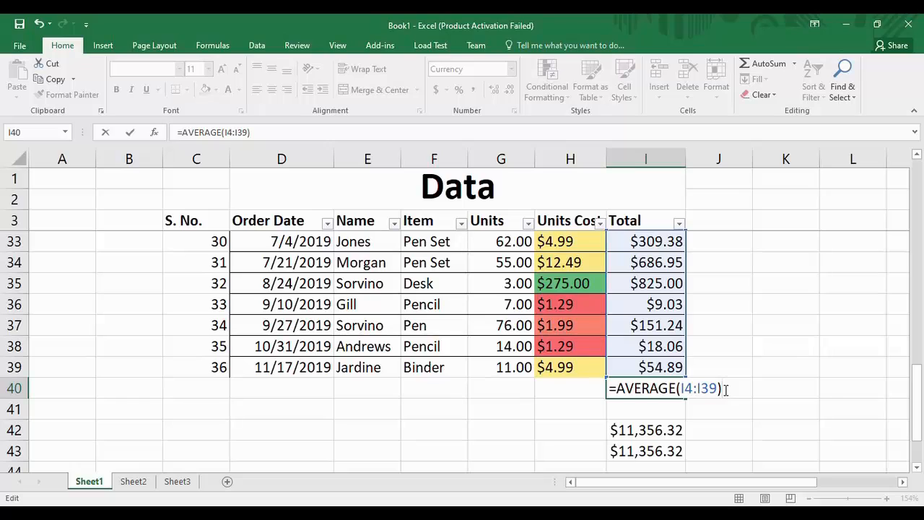
key(Return)
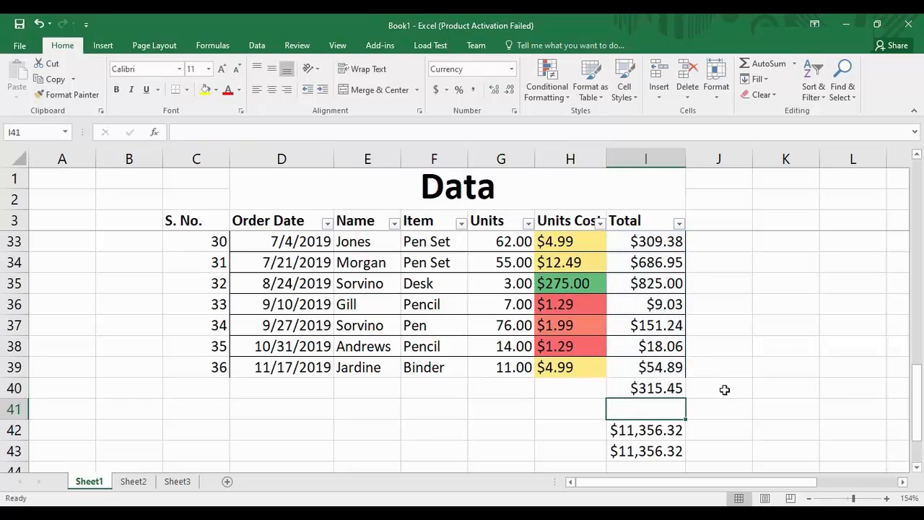
Replace the formula in cell I40 with the AutoSum Count Numbers function over I4:I39
click(653, 390)
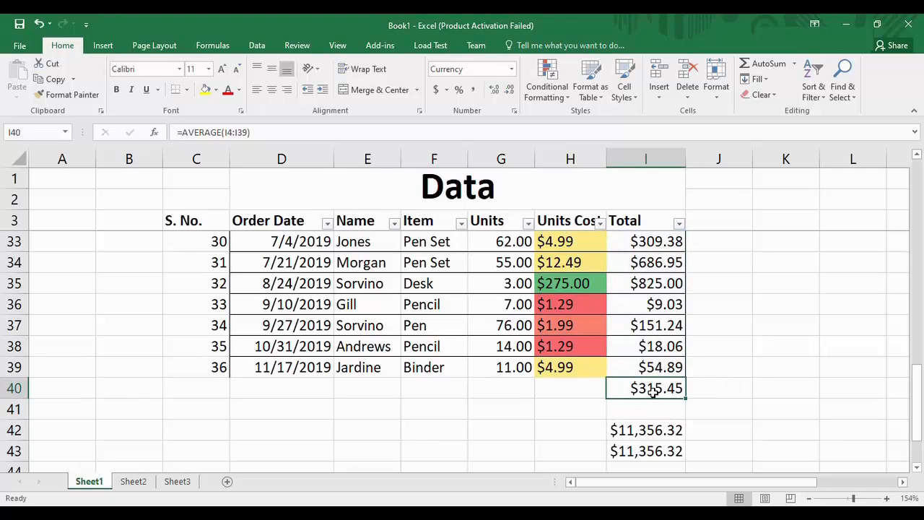
click(794, 63)
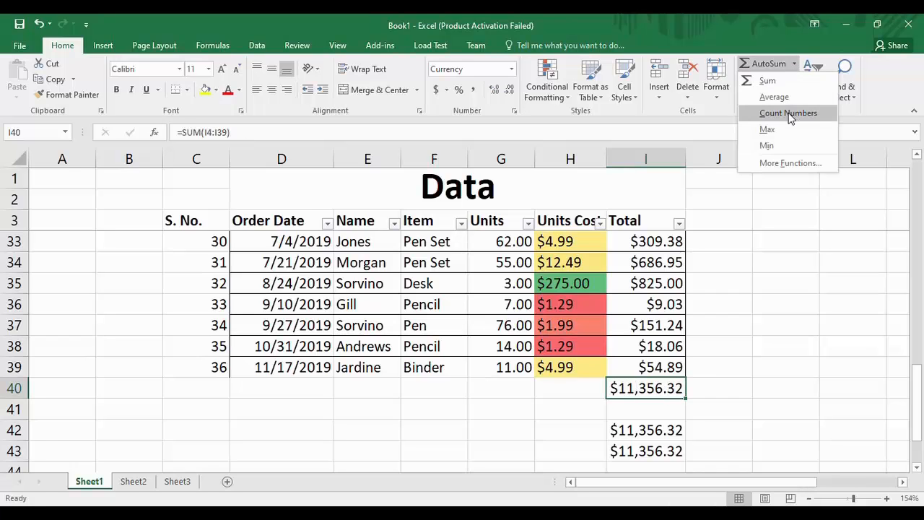
click(789, 115)
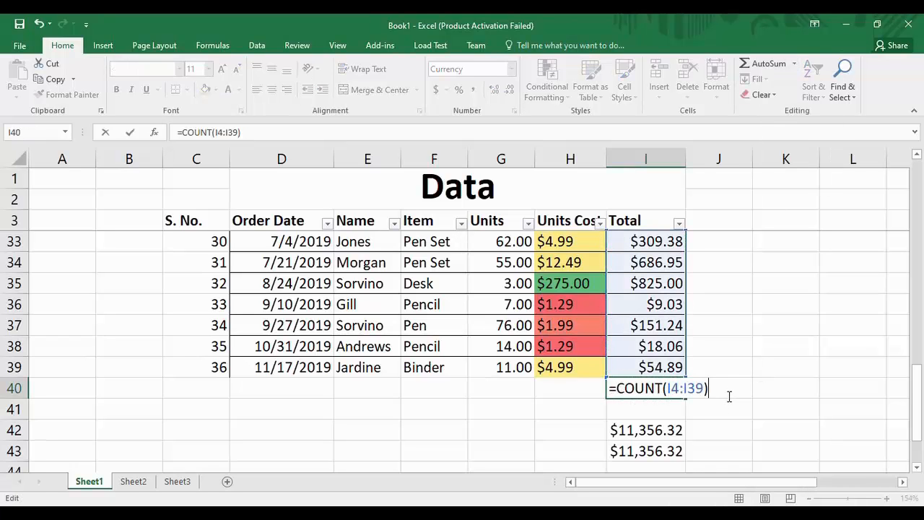
key(Return)
click(648, 390)
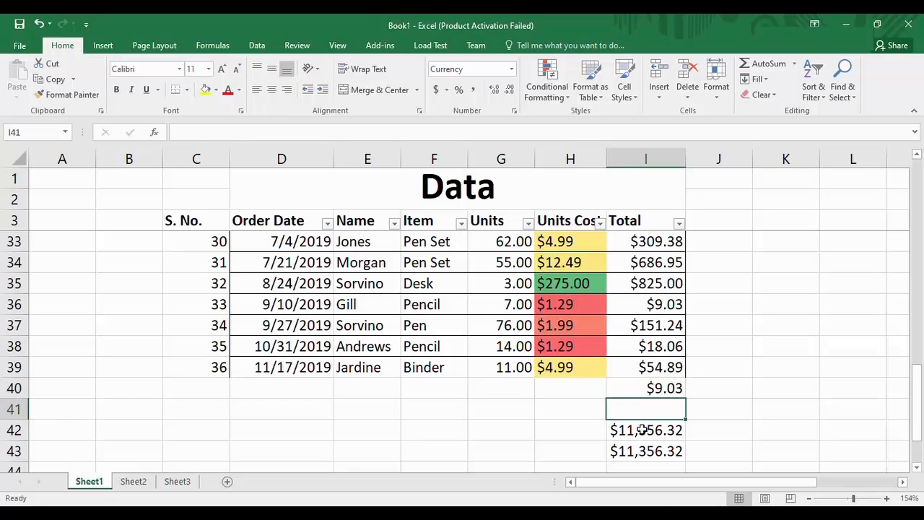
Fill the SUM formula from cell I42 into H42 for the Units Cost column and inspect the copied formula's range
click(642, 430)
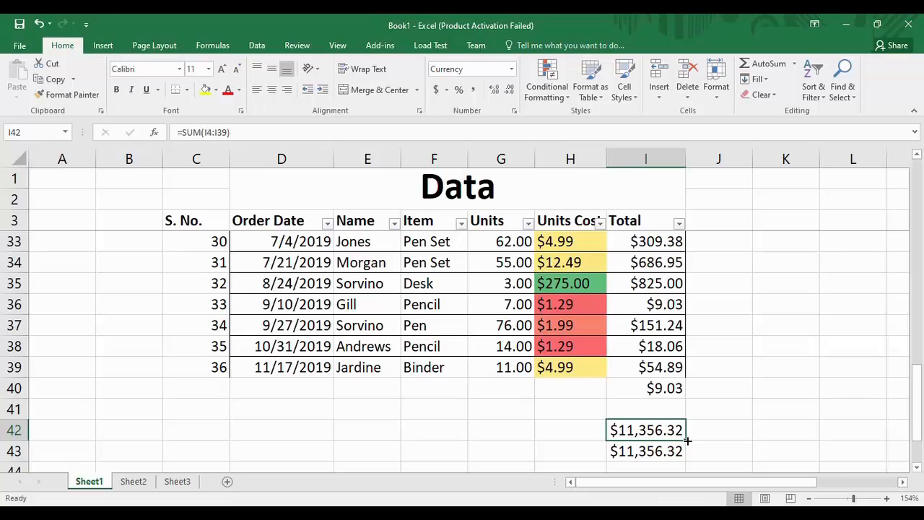
drag(685, 439, 565, 440)
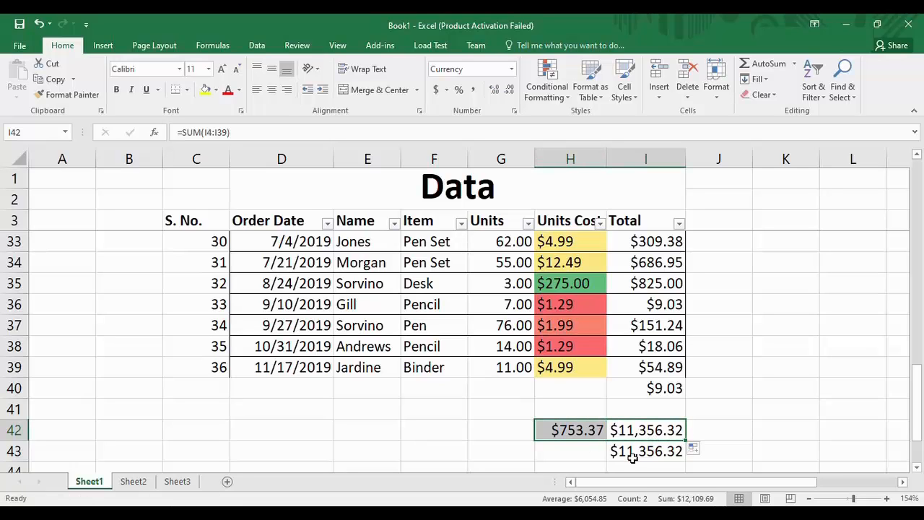
click(566, 446)
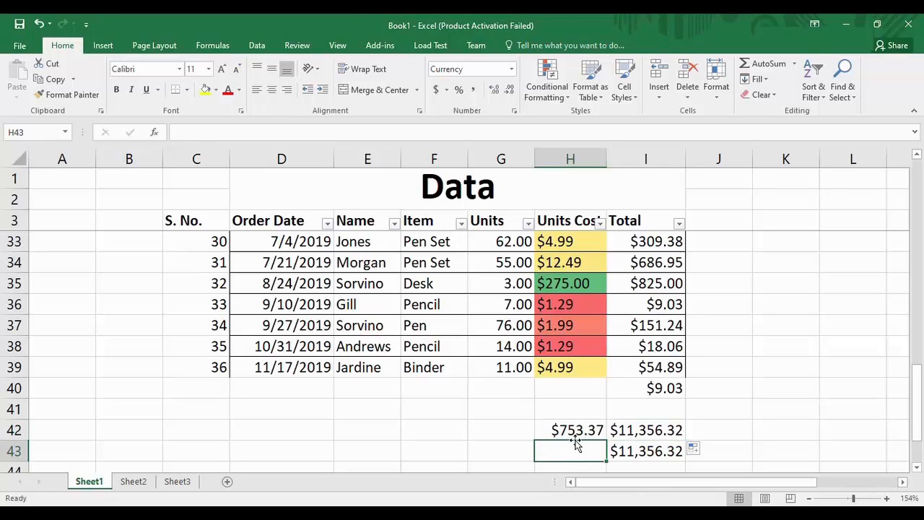
click(578, 433)
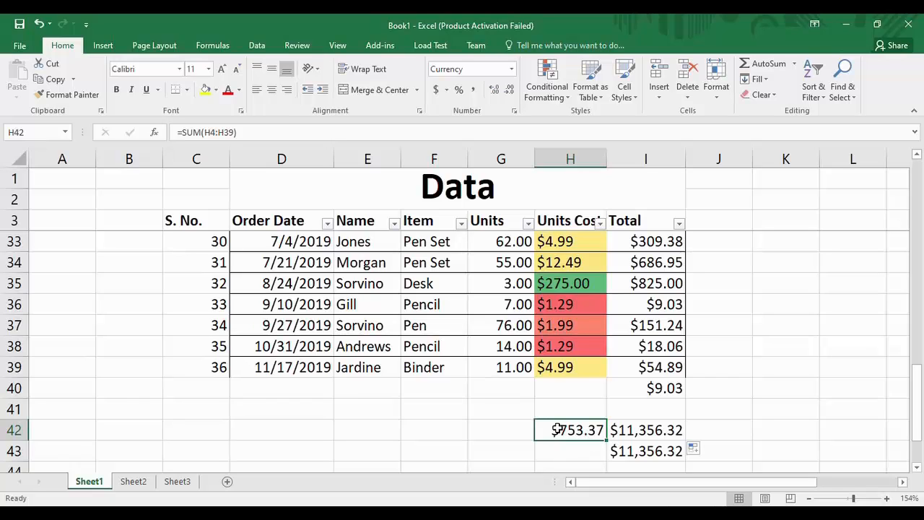
click(265, 131)
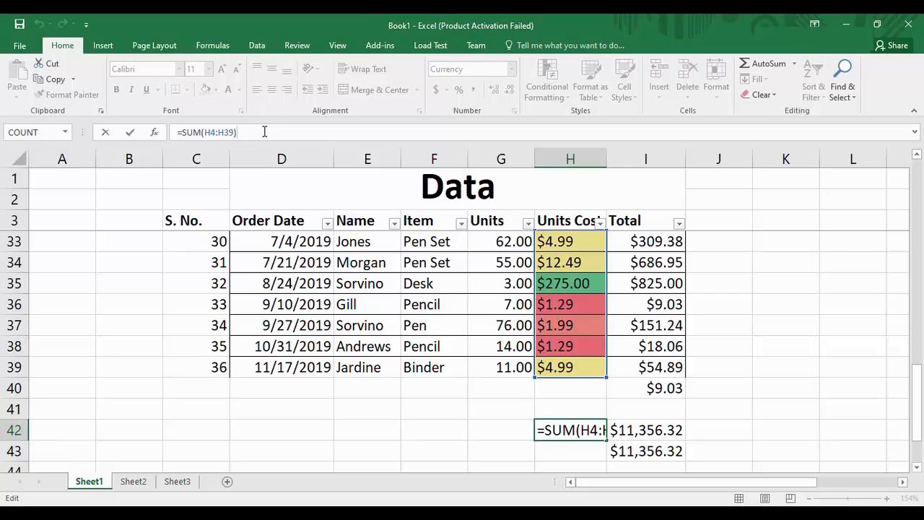
From cell F42, search the Insert Function dialog for "sum", view the SUM function's description, and cancel without inserting it
click(455, 430)
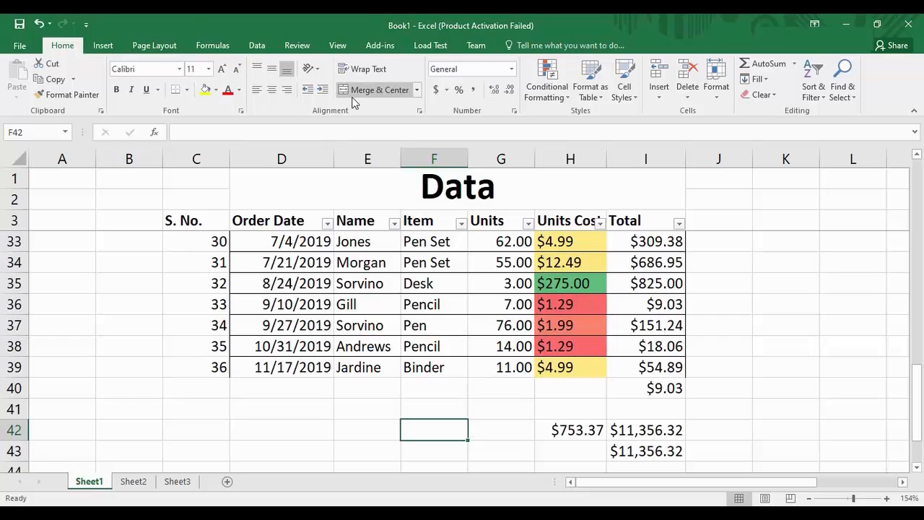
click(203, 46)
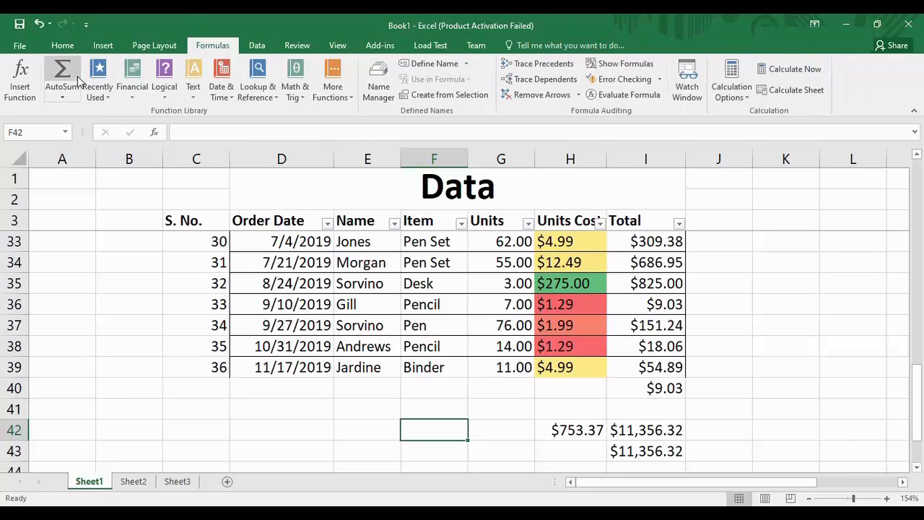
click(22, 101)
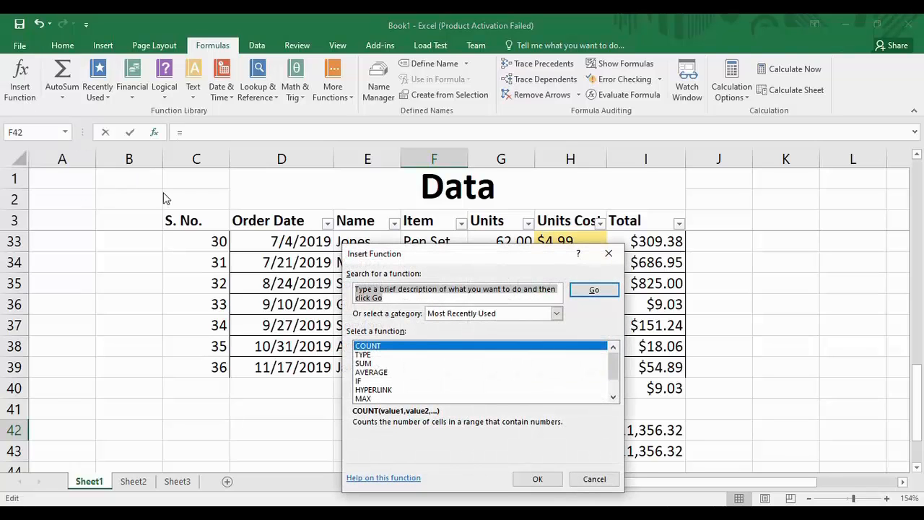
drag(462, 257, 501, 209)
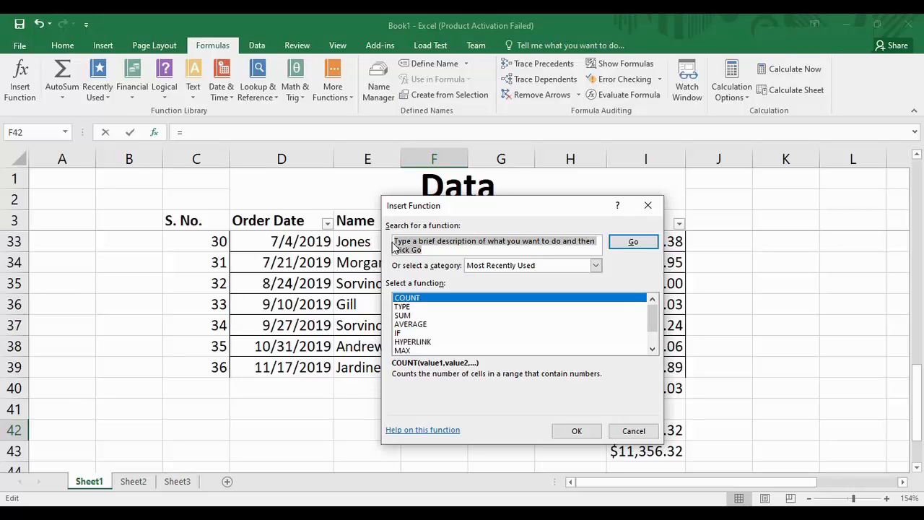
text(sum)
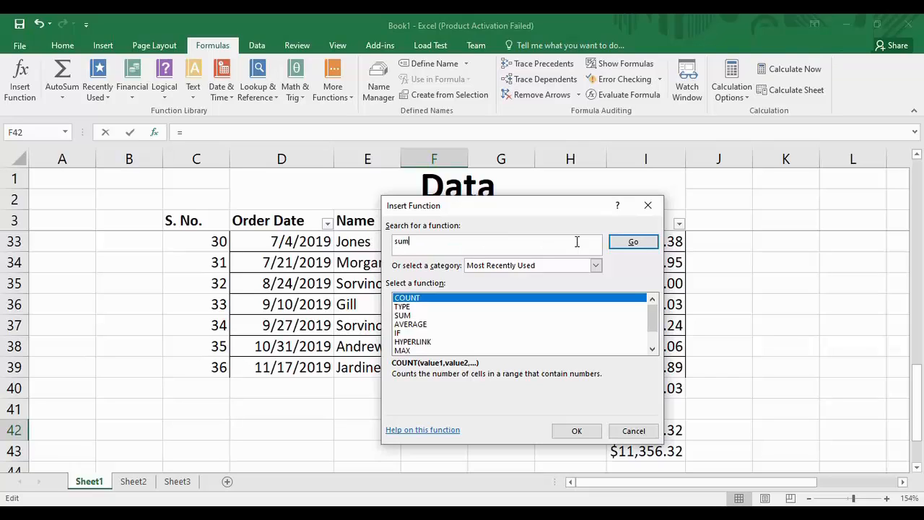
click(622, 247)
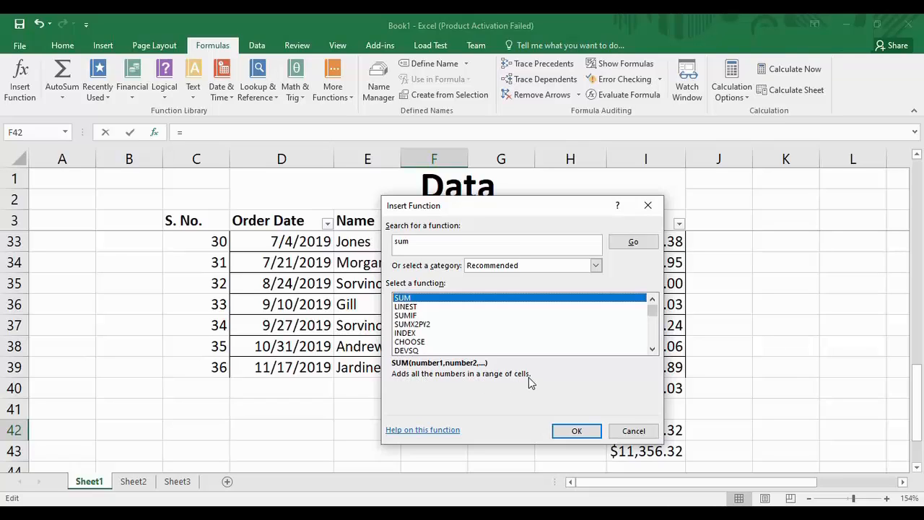
click(628, 431)
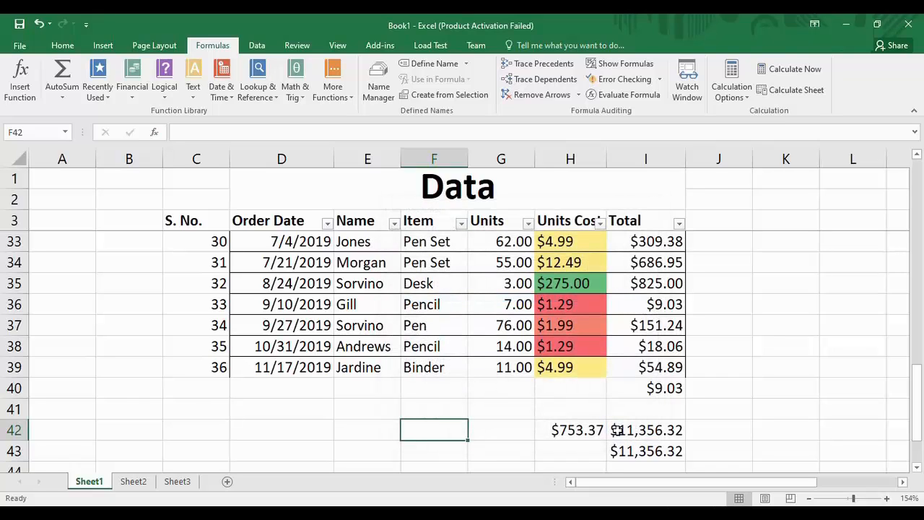